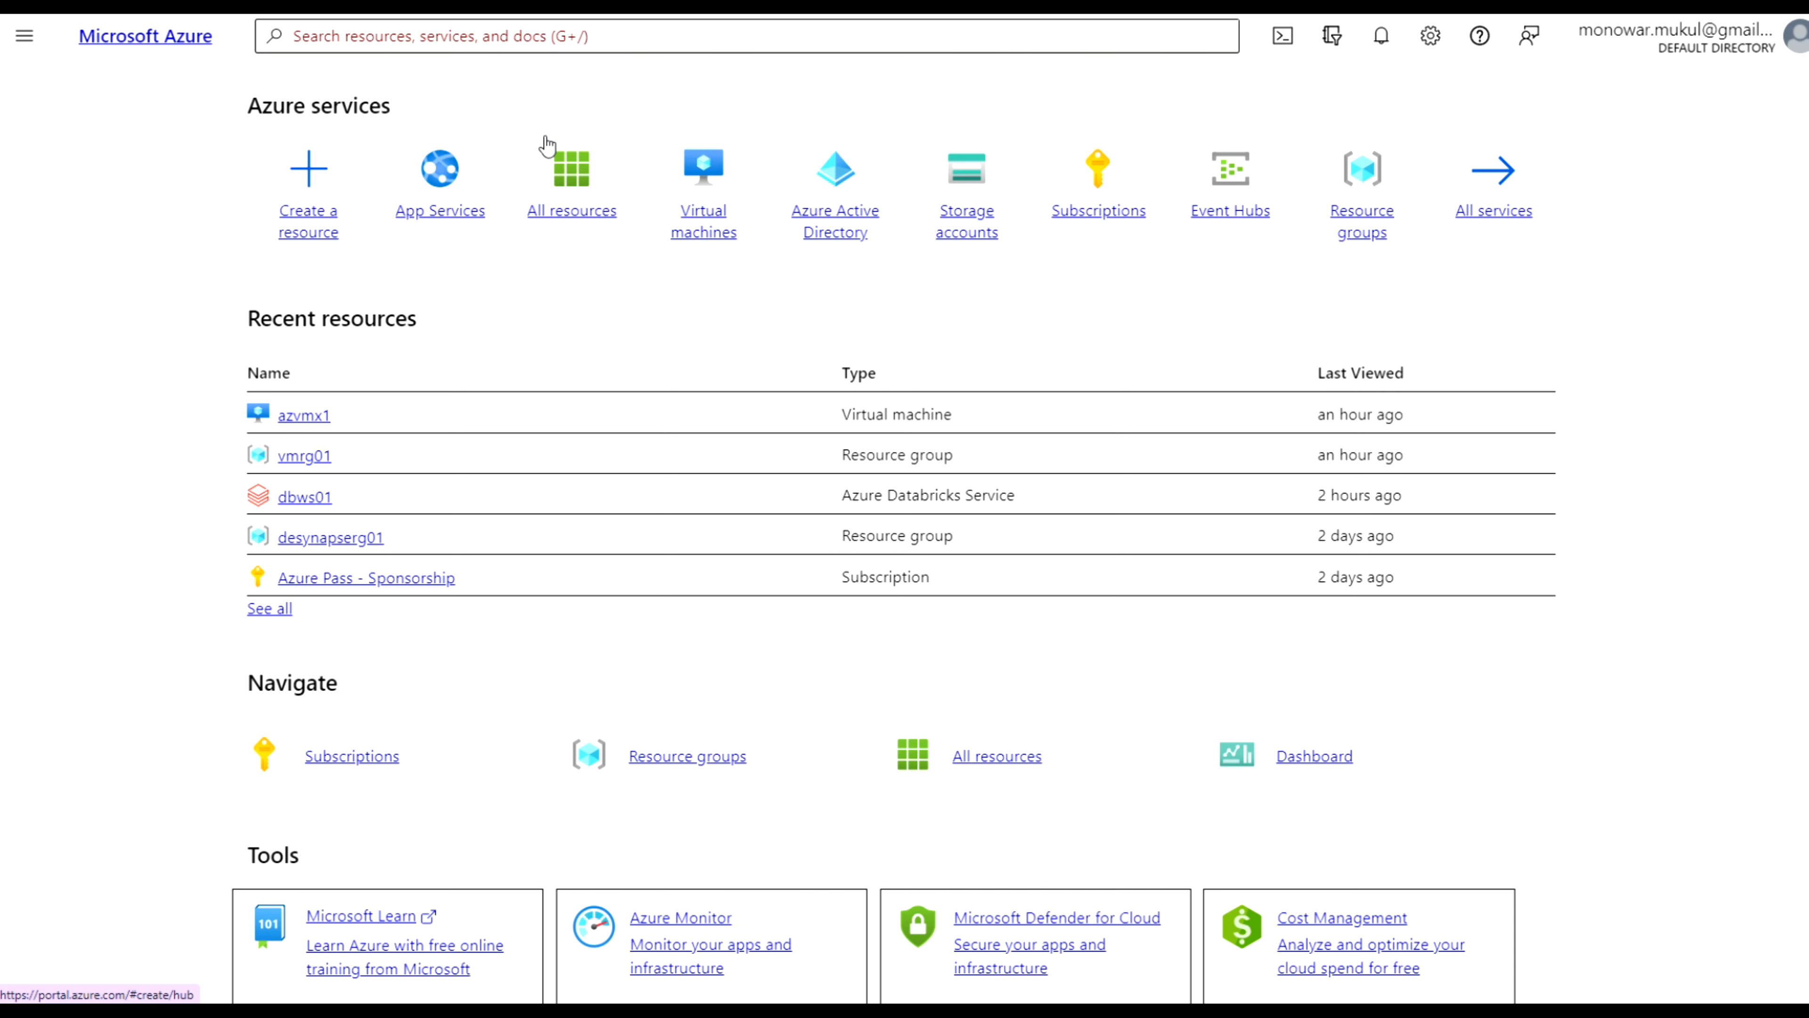
Find the Container instances service by searching for "container" and start creating a new container instance.
left_click(328, 203)
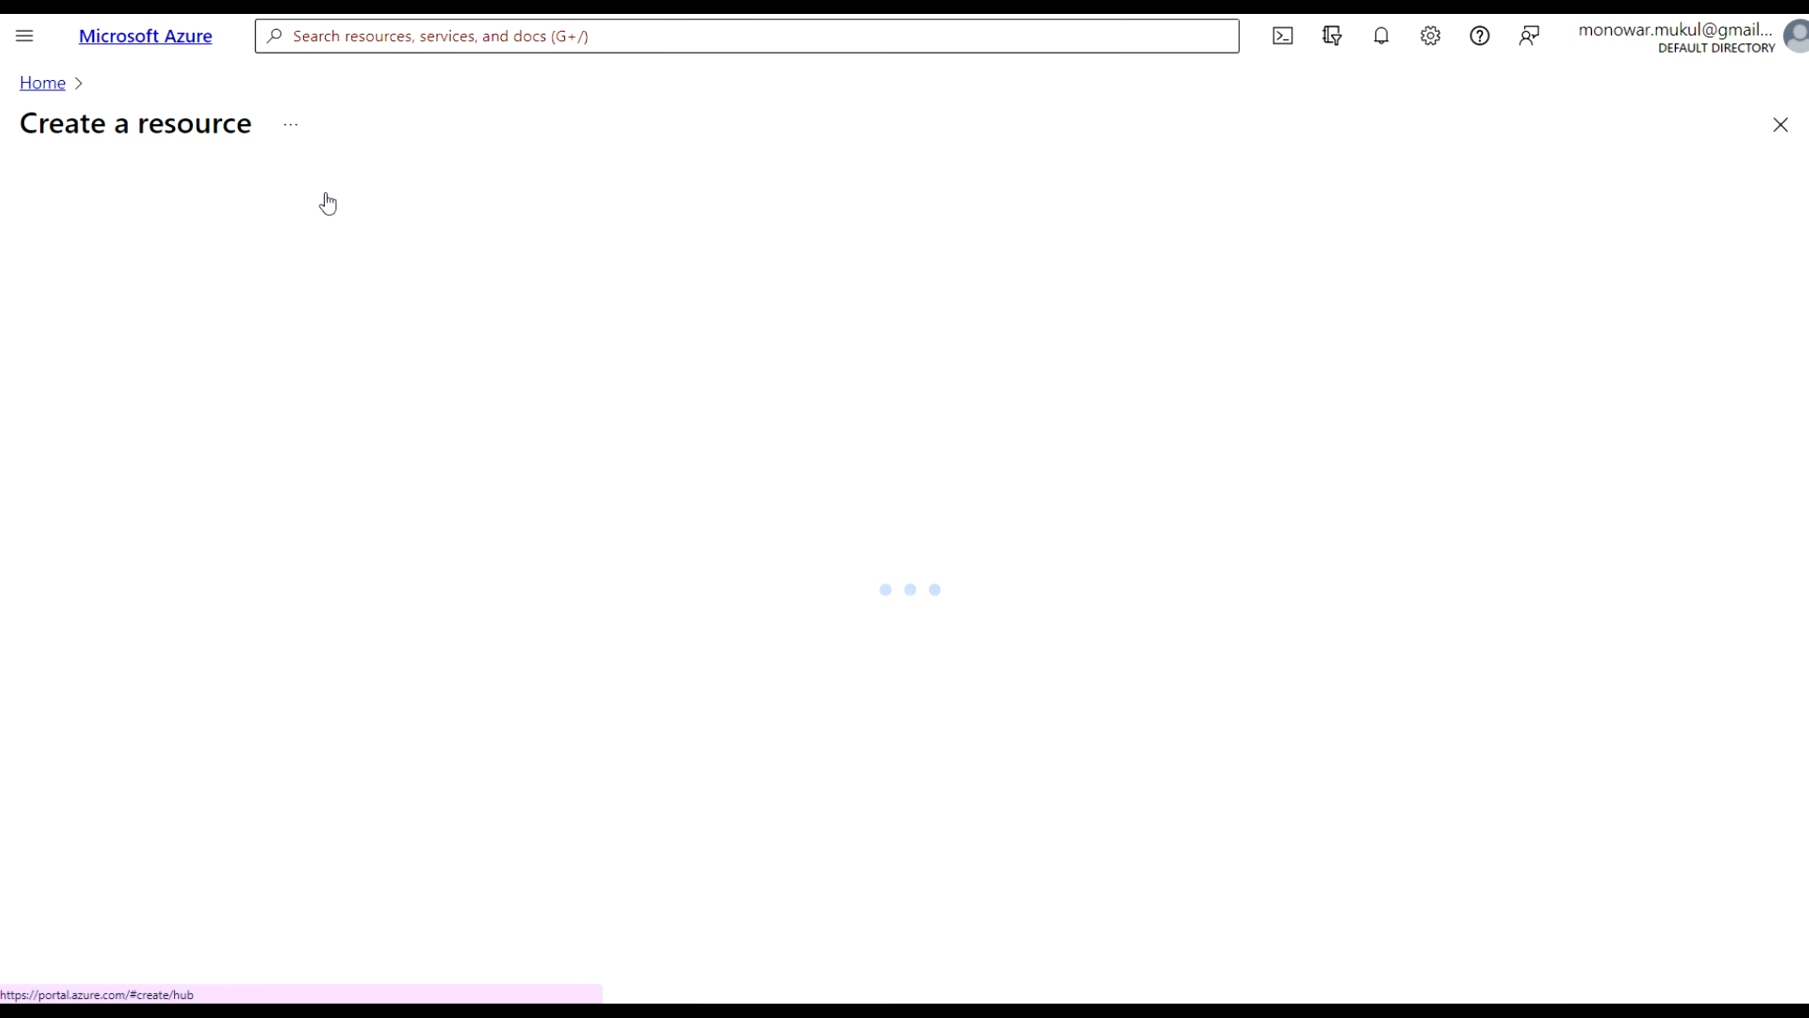
left_click(375, 39)
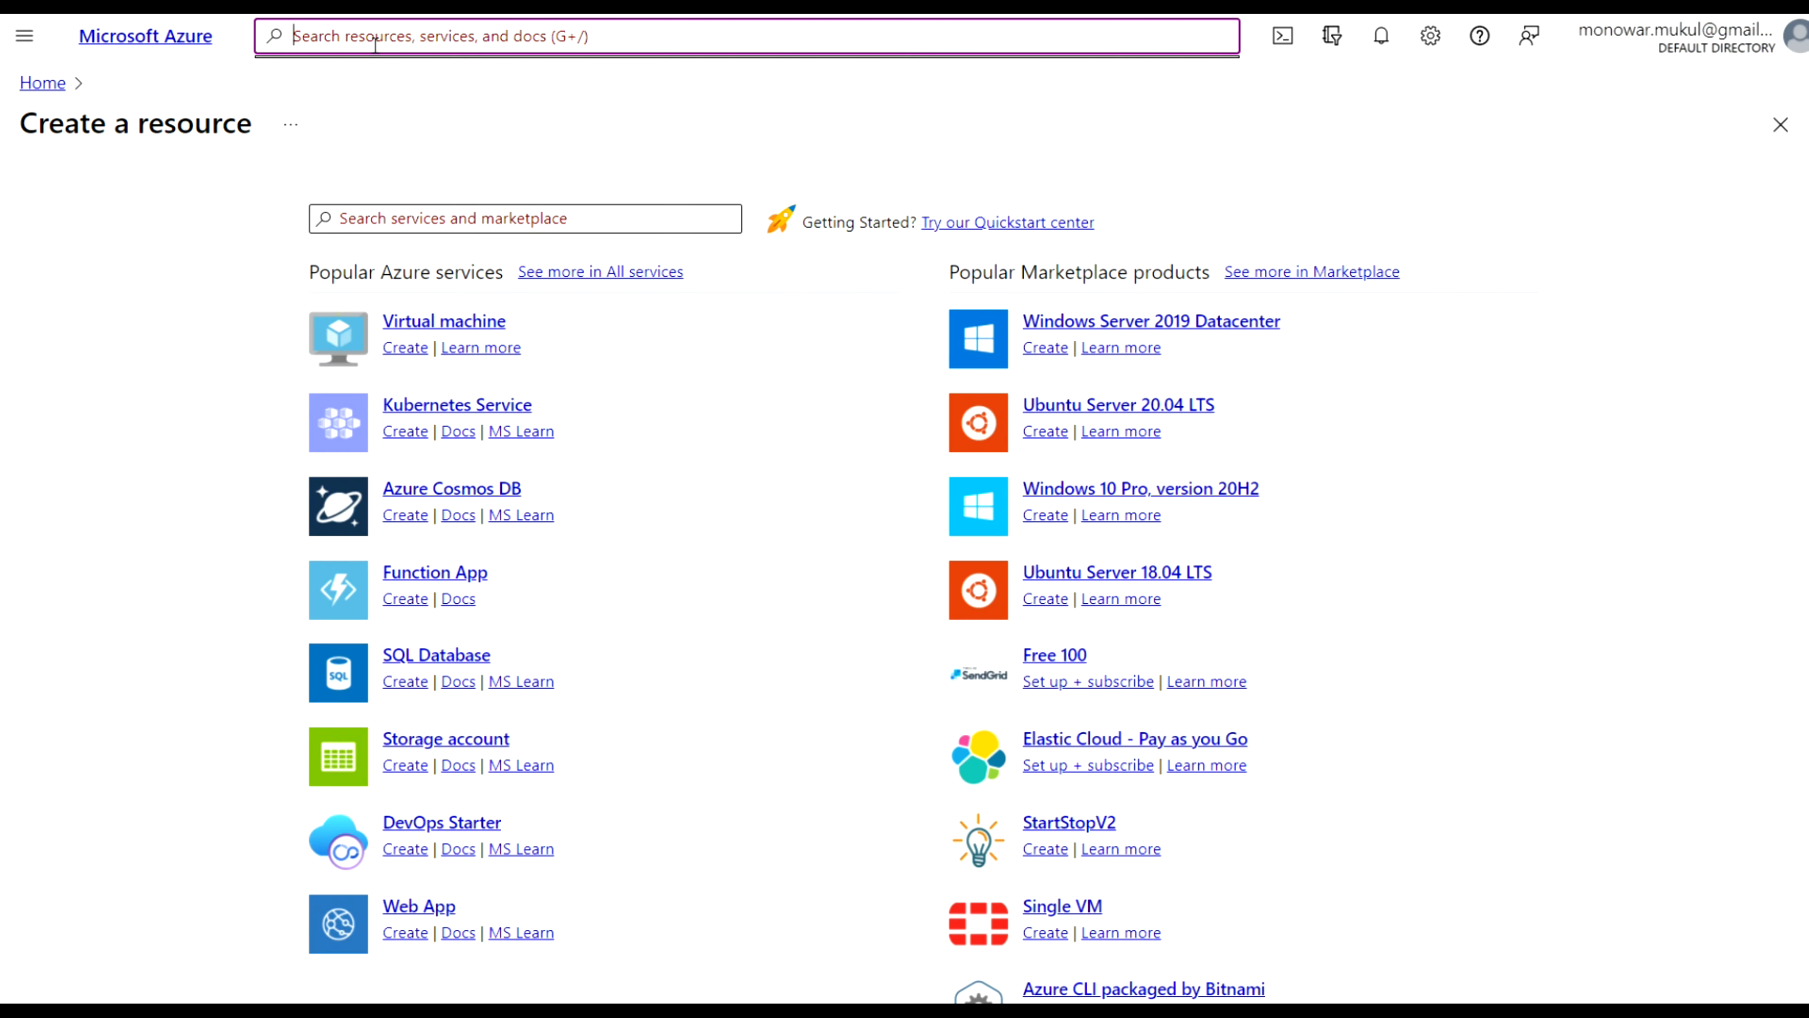
type("d")
type("ontainer")
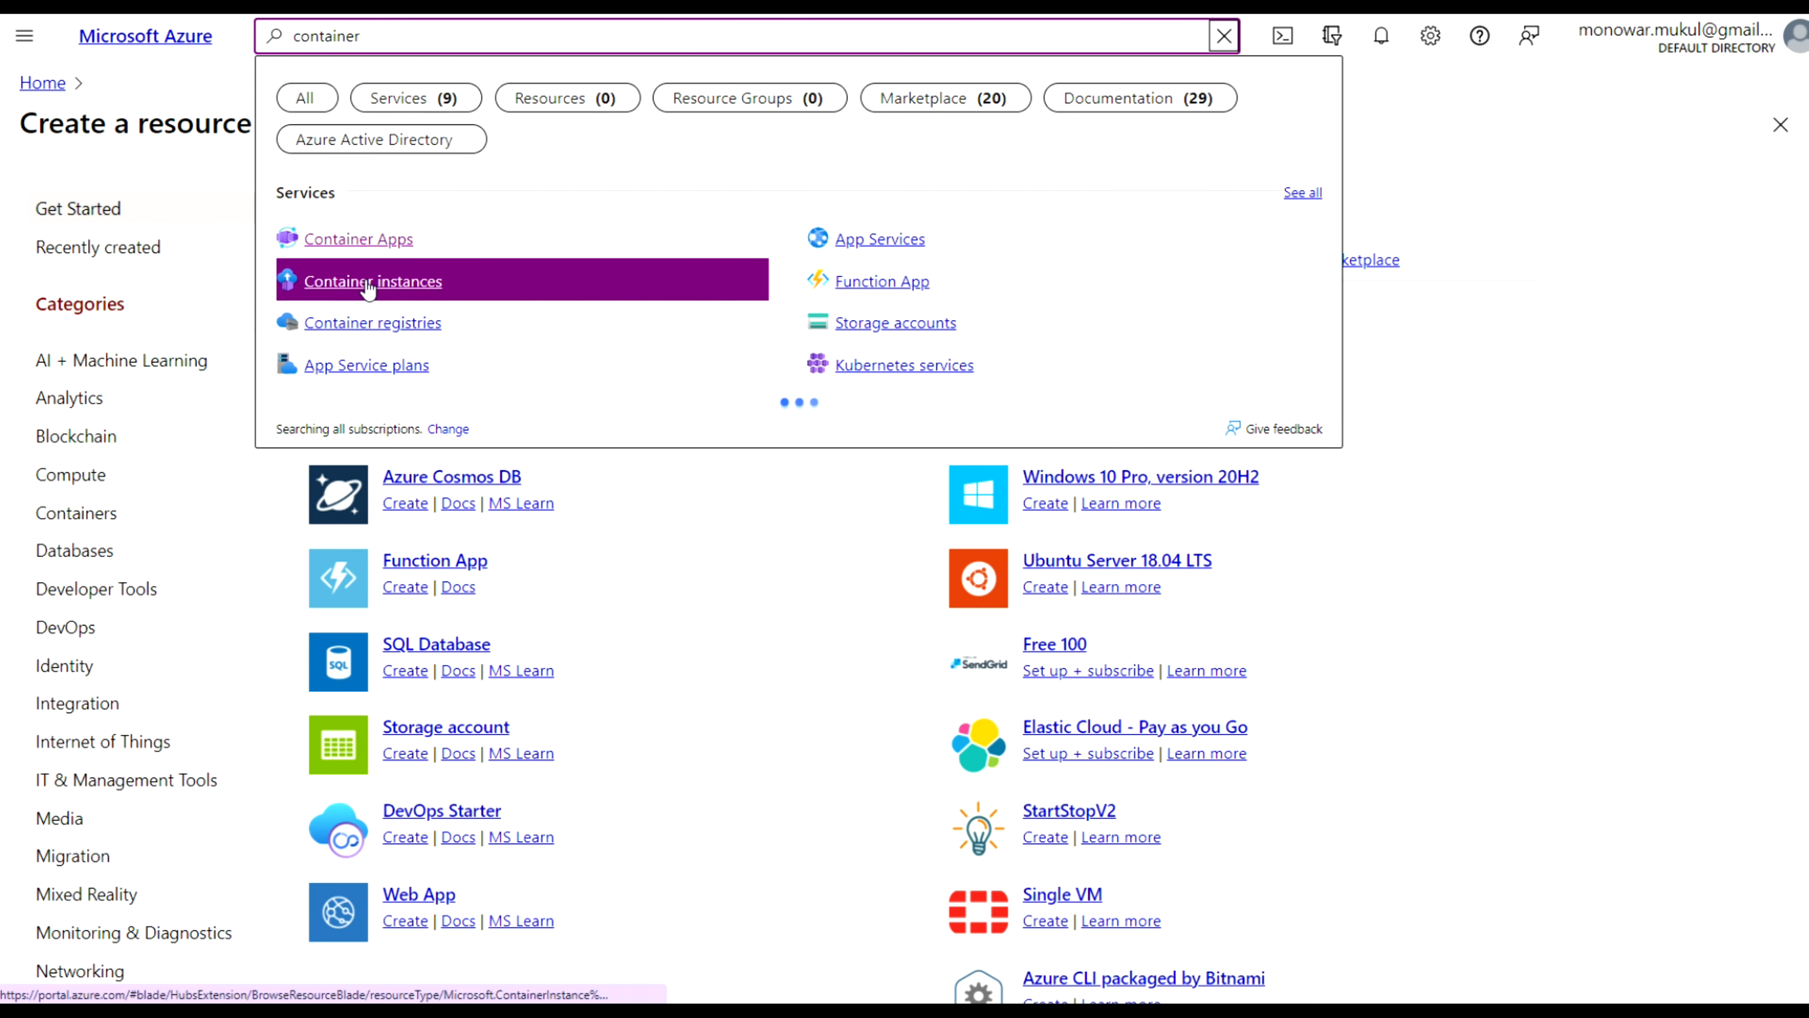
left_click(367, 283)
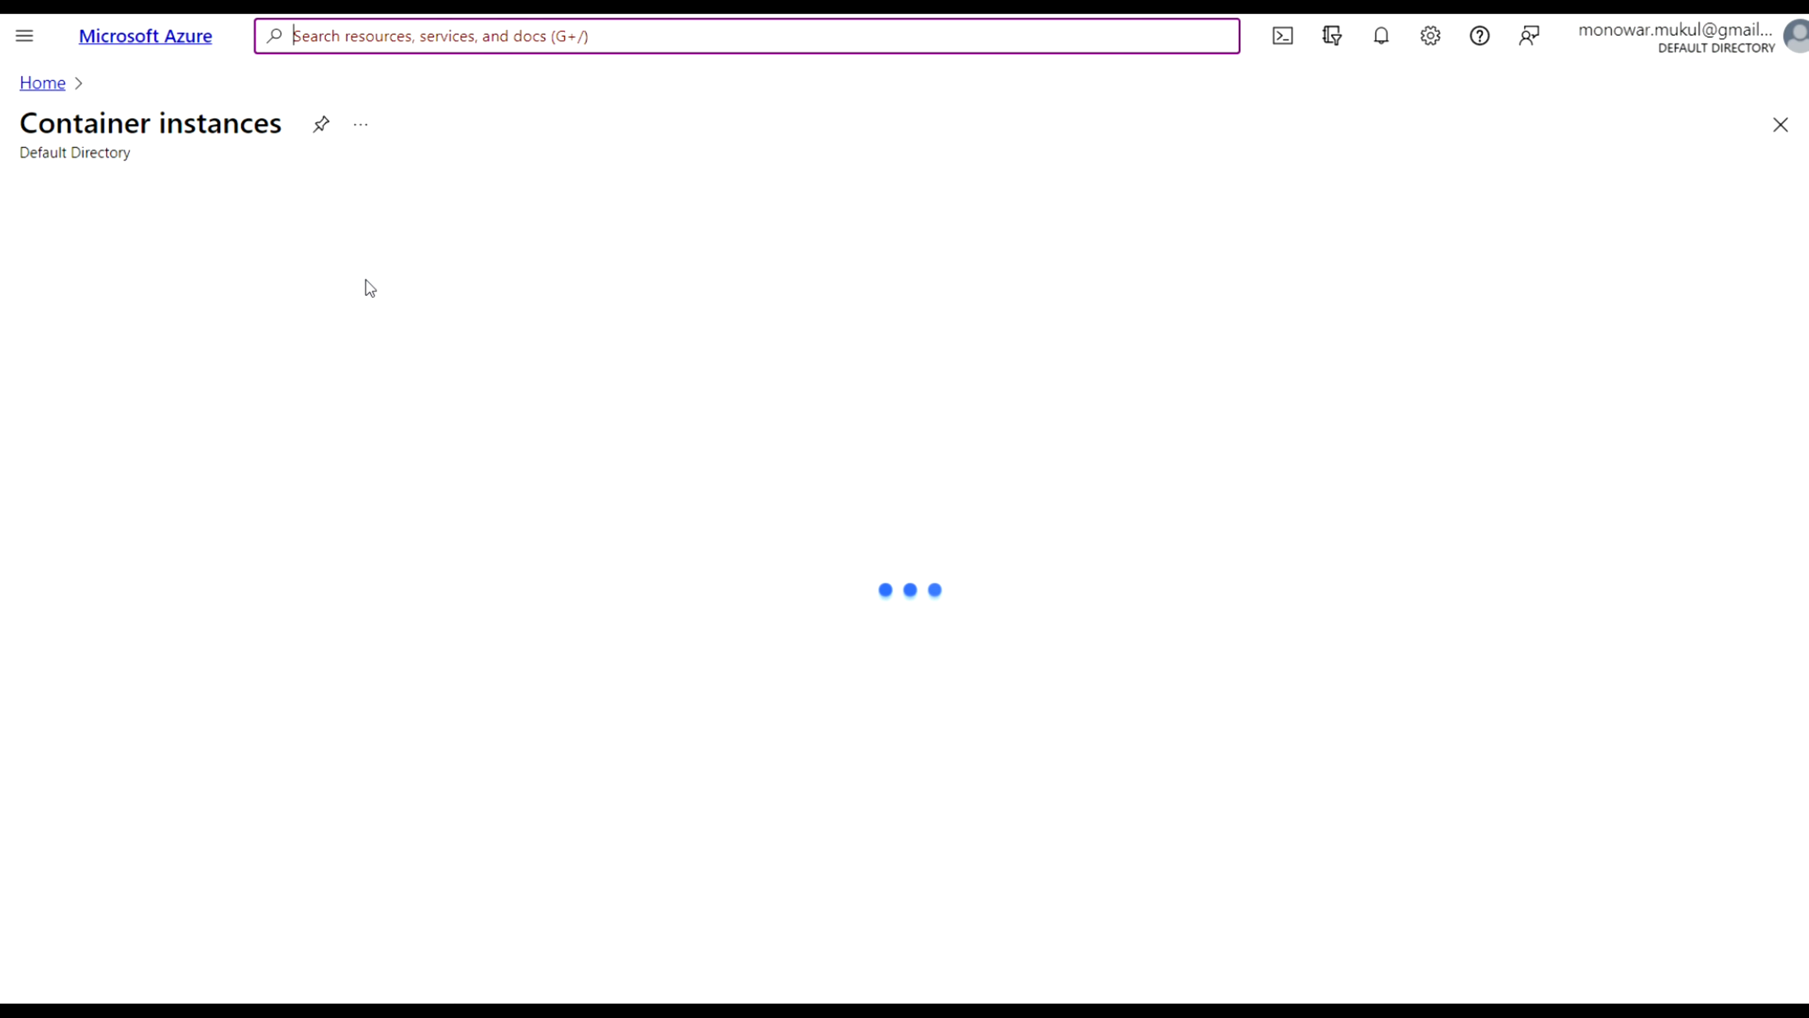
left_click(82, 197)
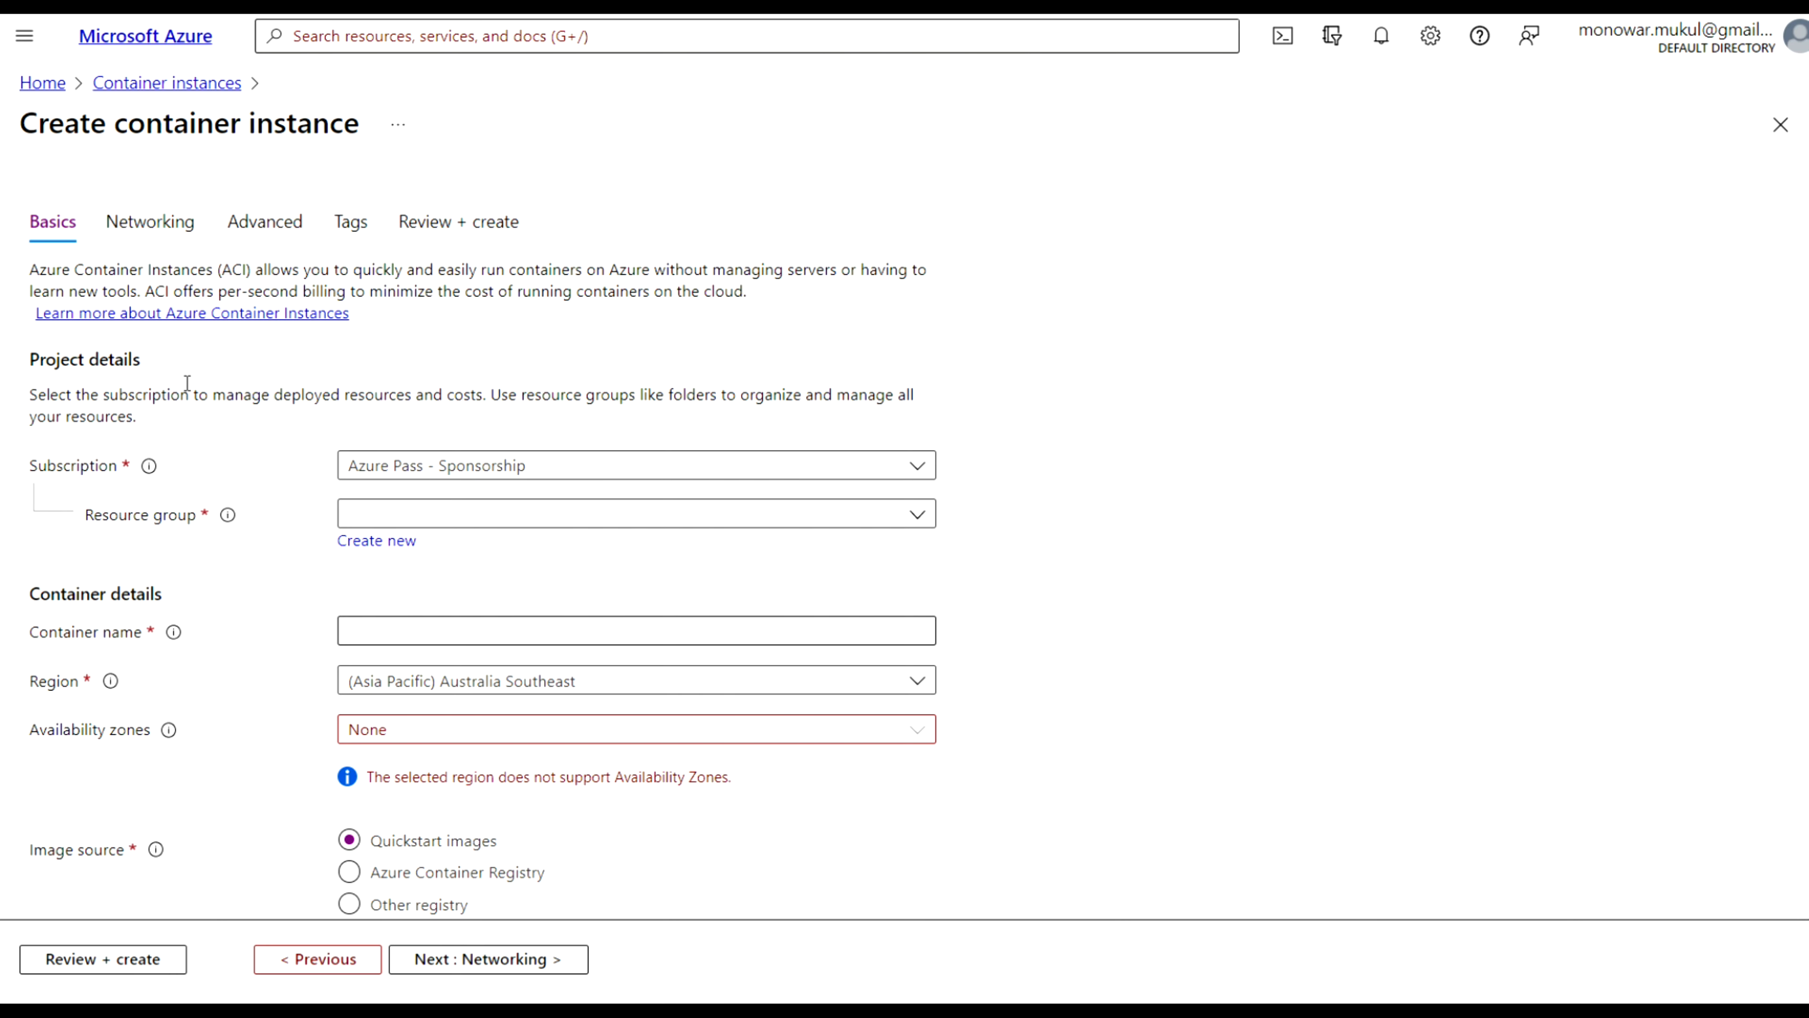
Create a new resource group named azdrg01 for the container instance.
left_click(395, 547)
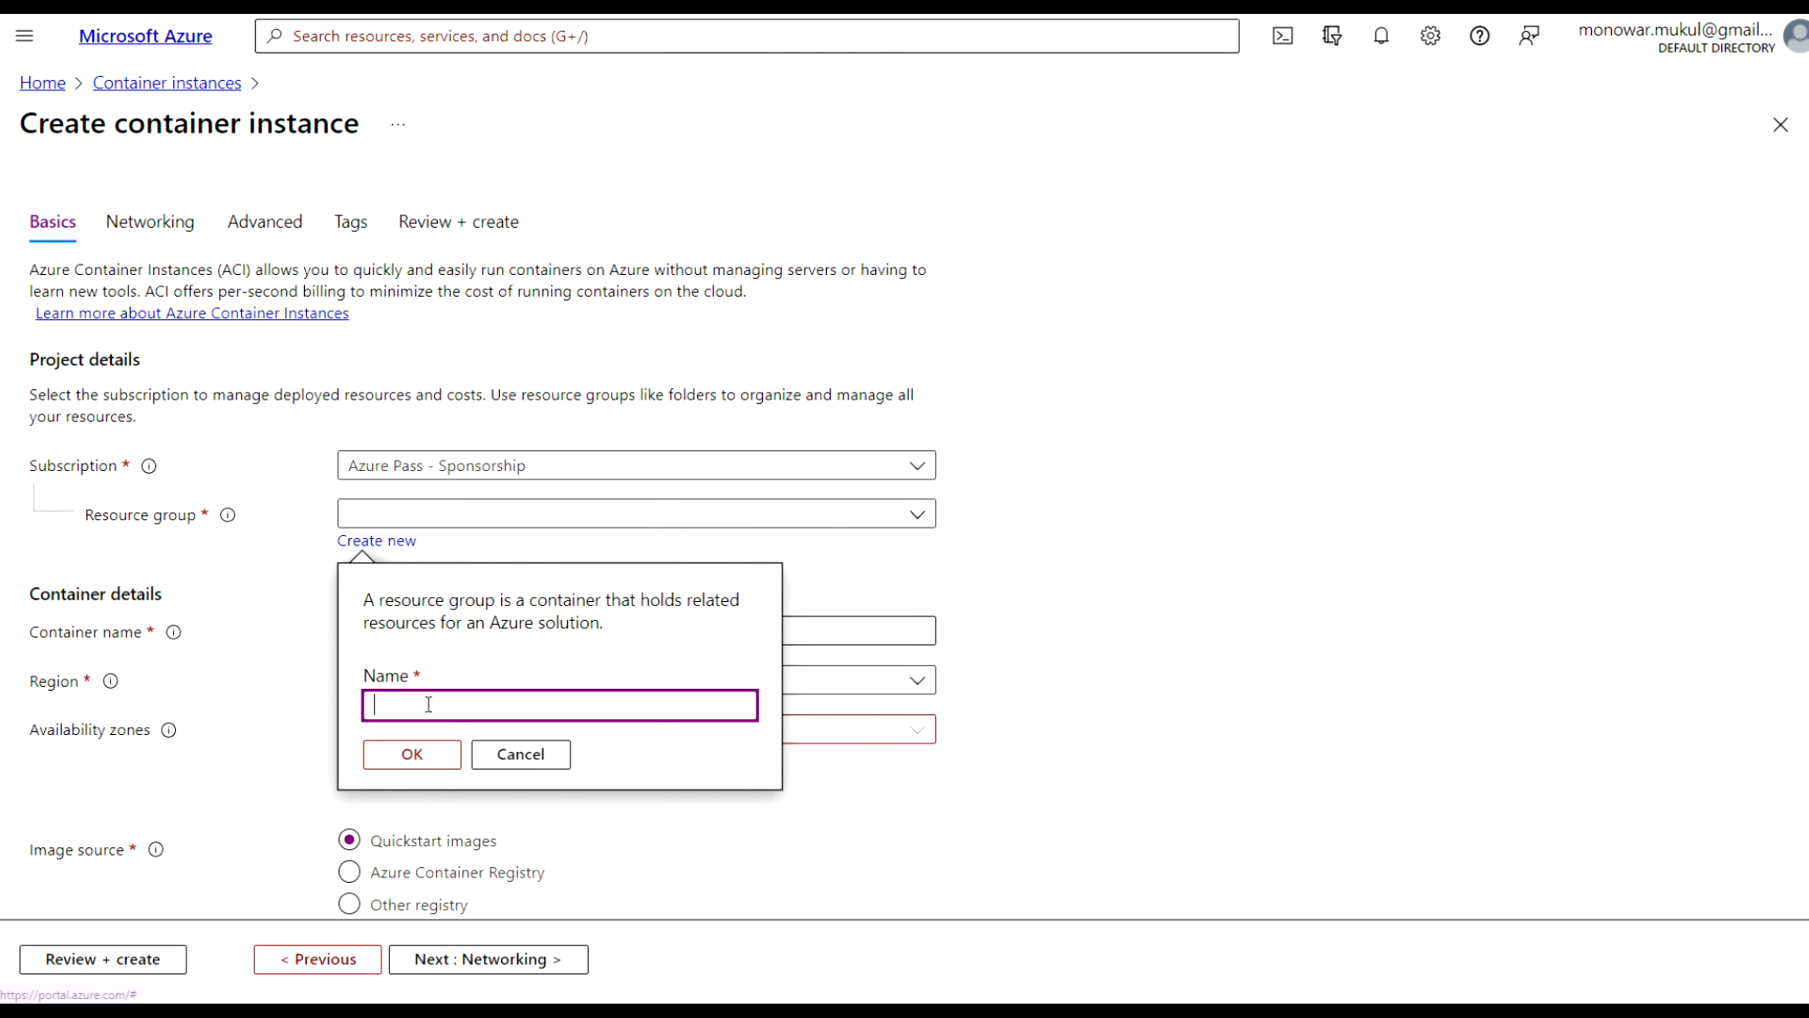
type("azd")
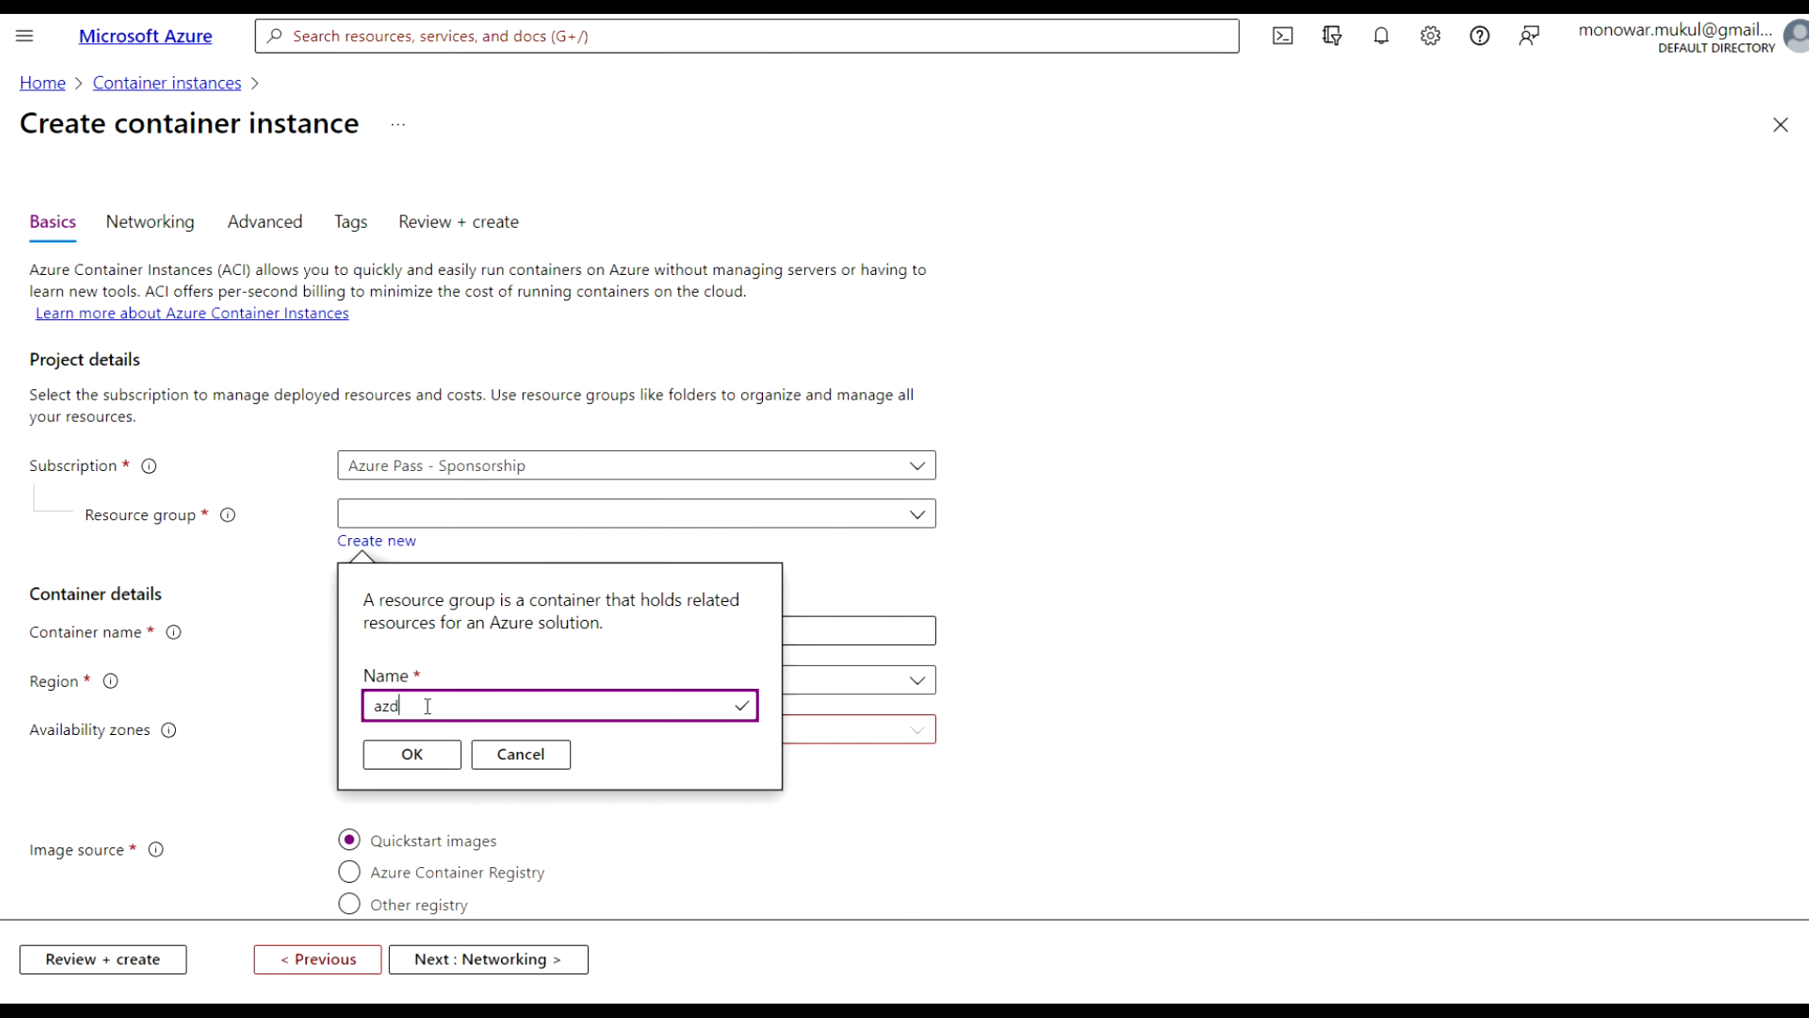
type("rg01")
left_click(413, 755)
Name the container azdc01 and set its region to (US) East US.
left_click(401, 631)
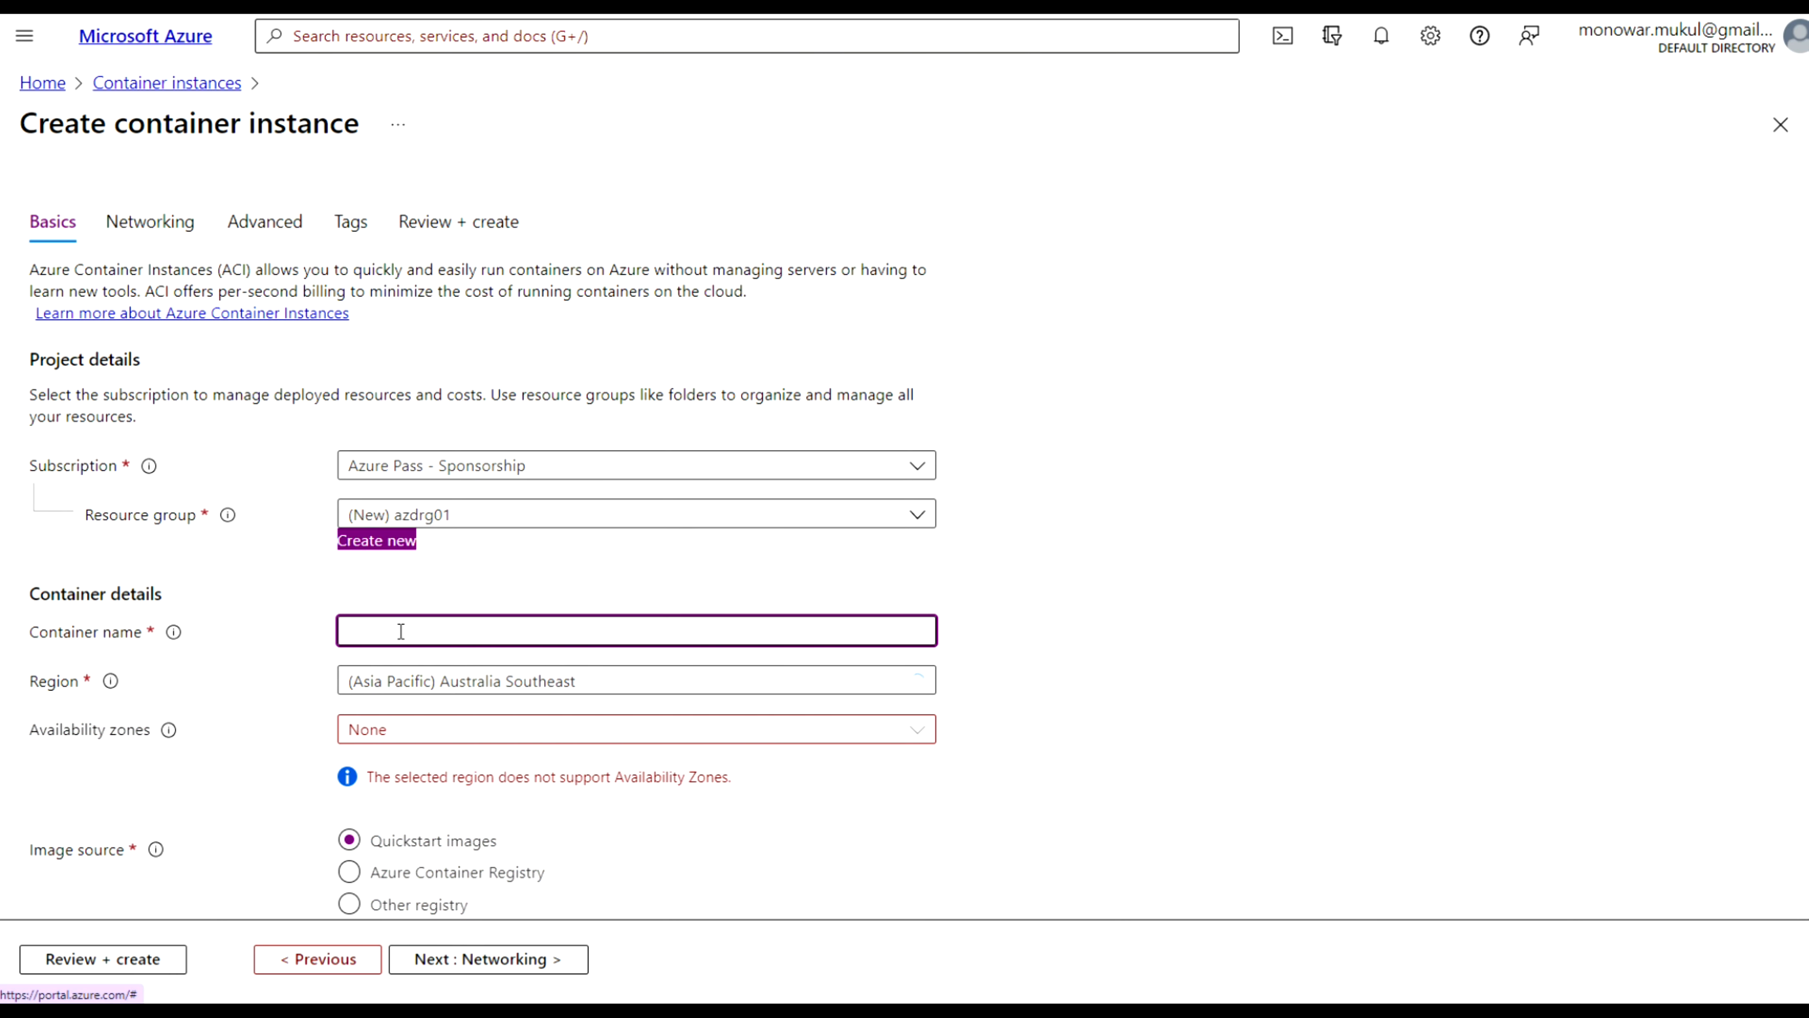
type("azd")
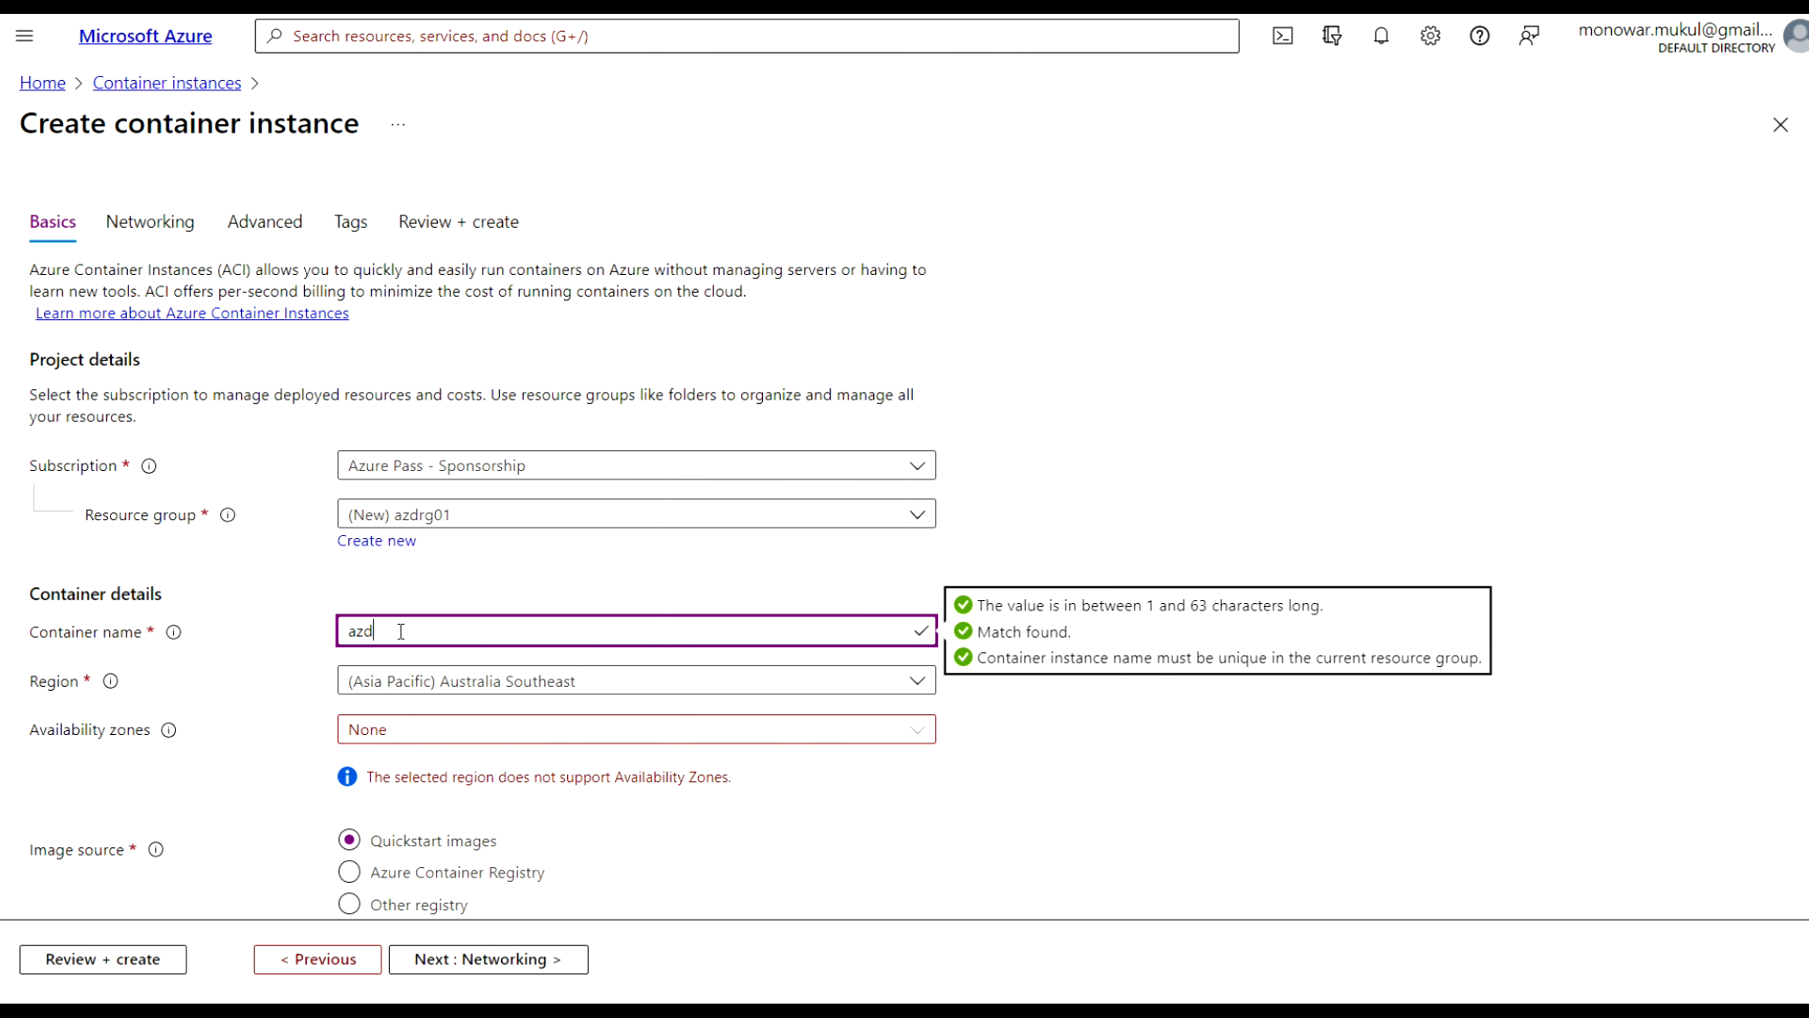
type("c01")
left_click(447, 700)
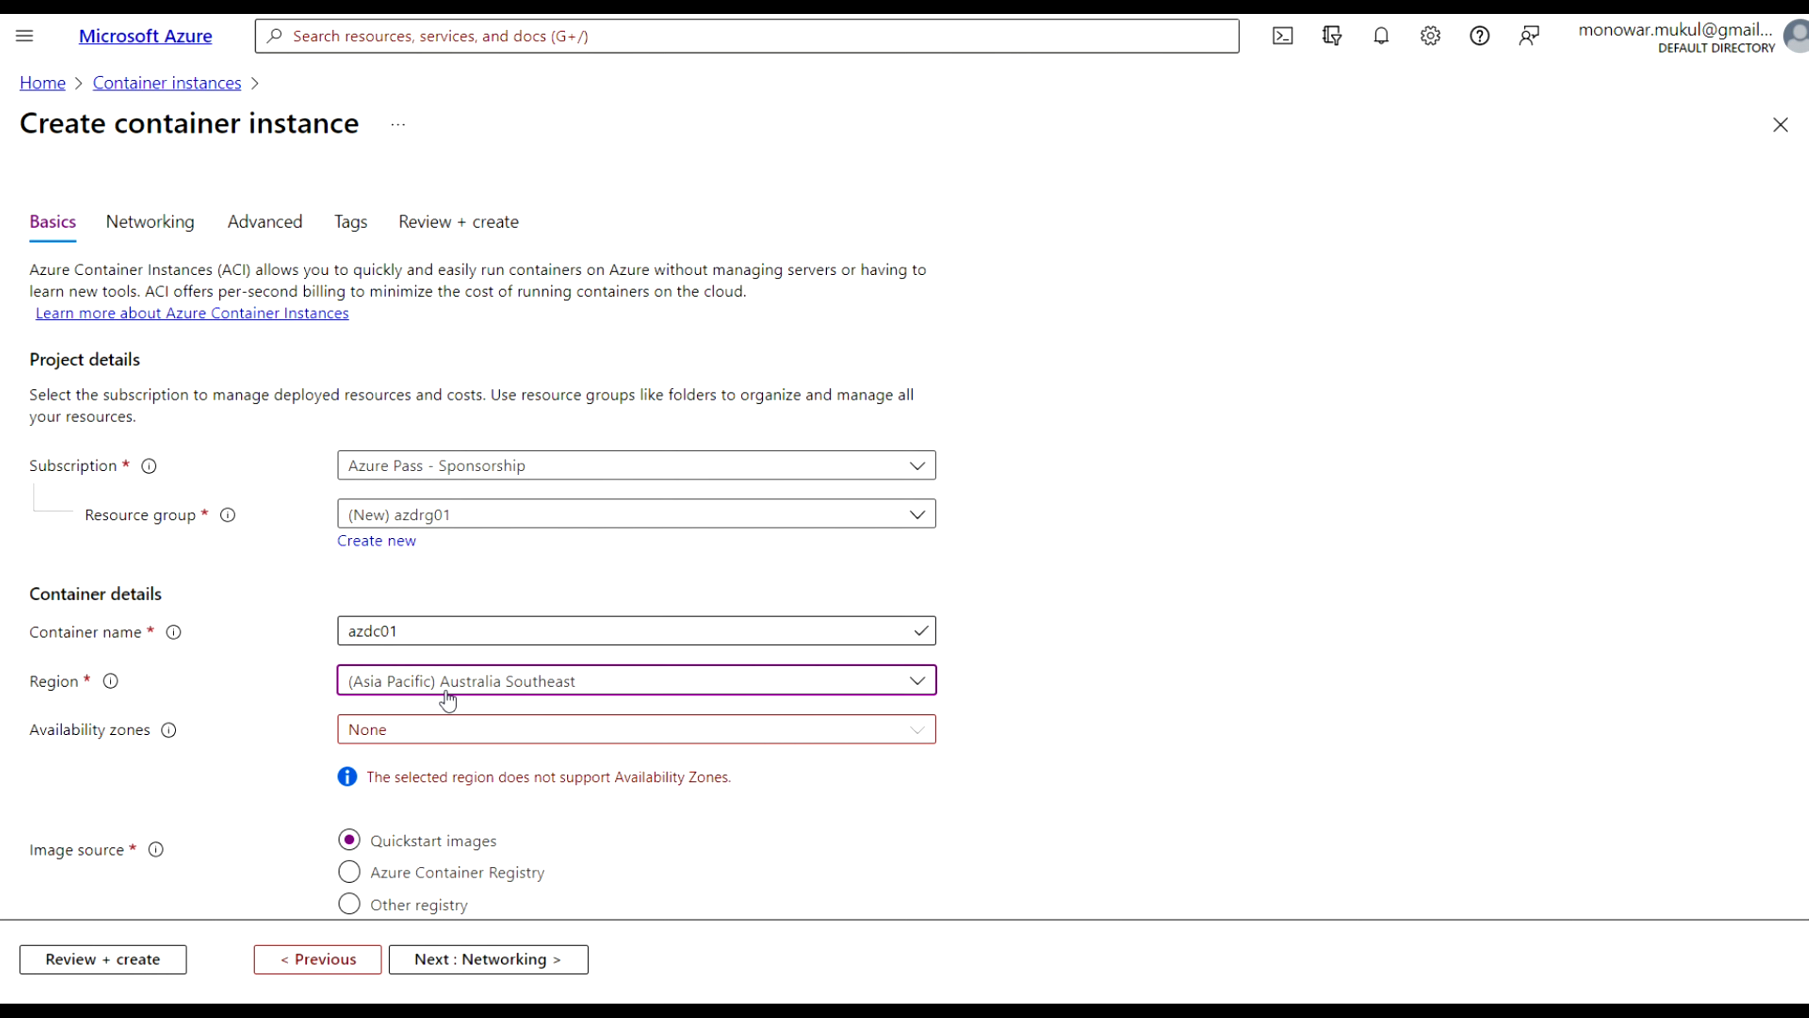
type("e")
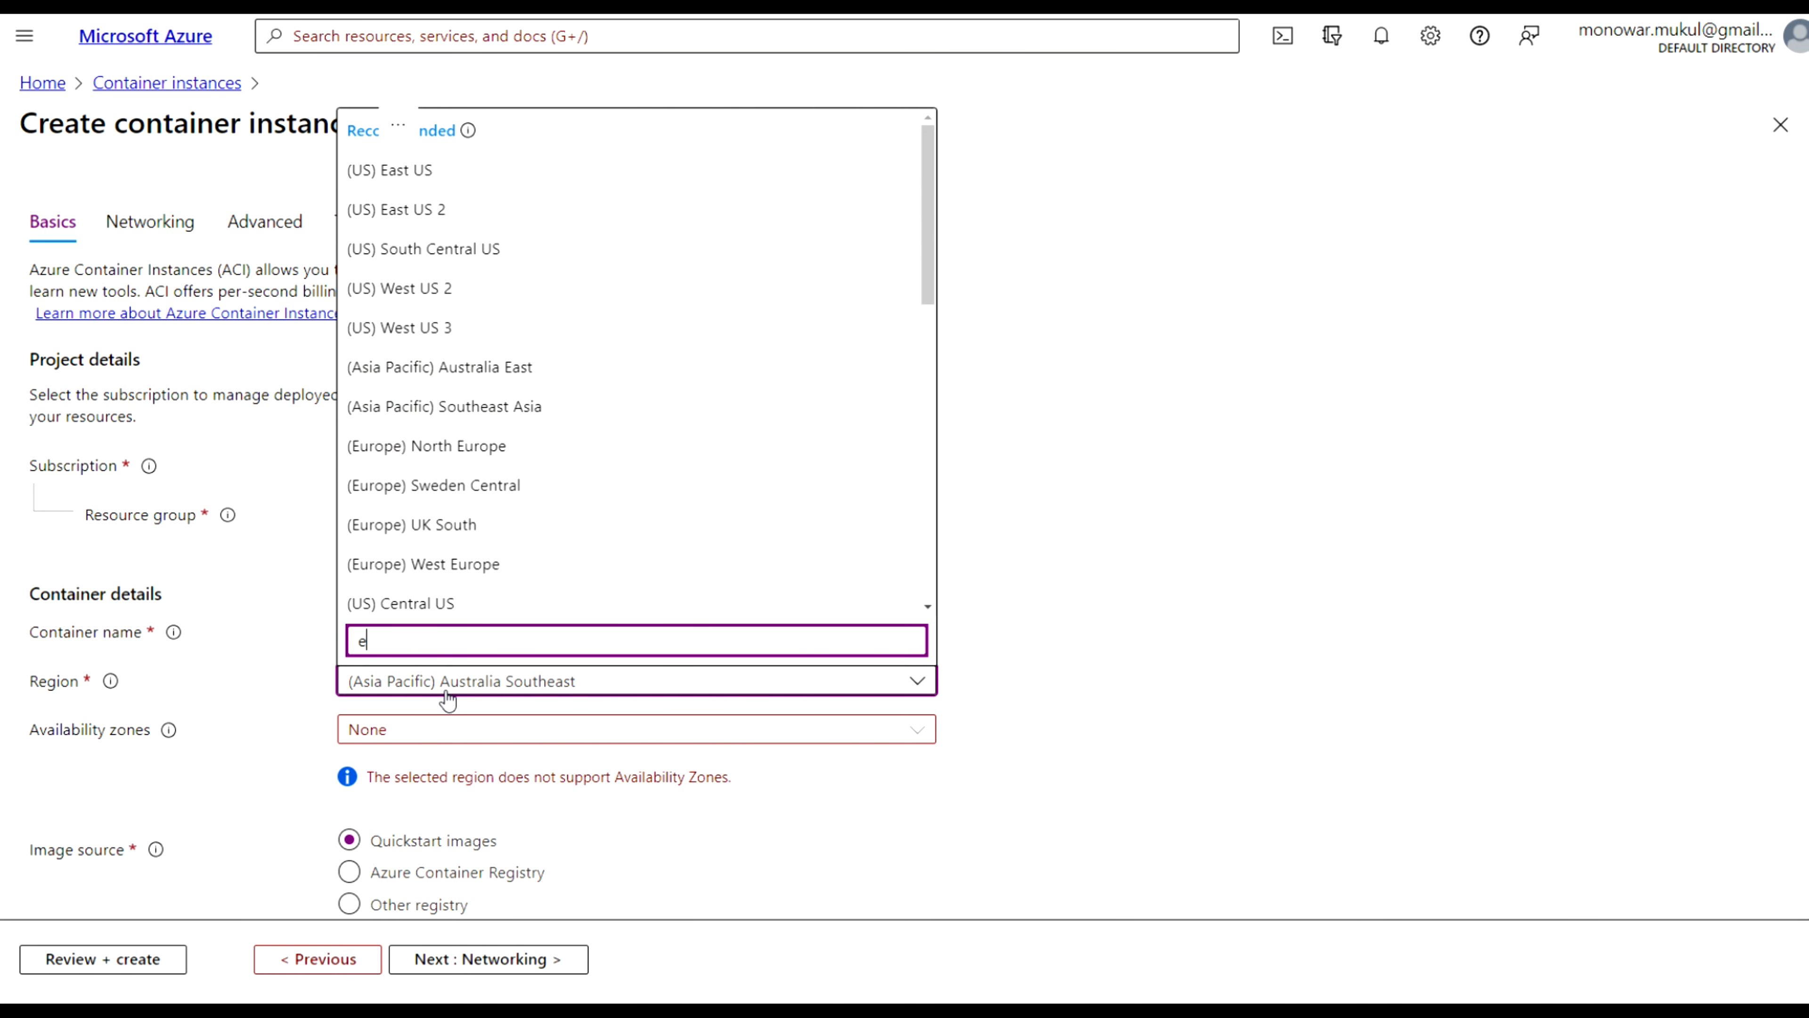
left_click(458, 171)
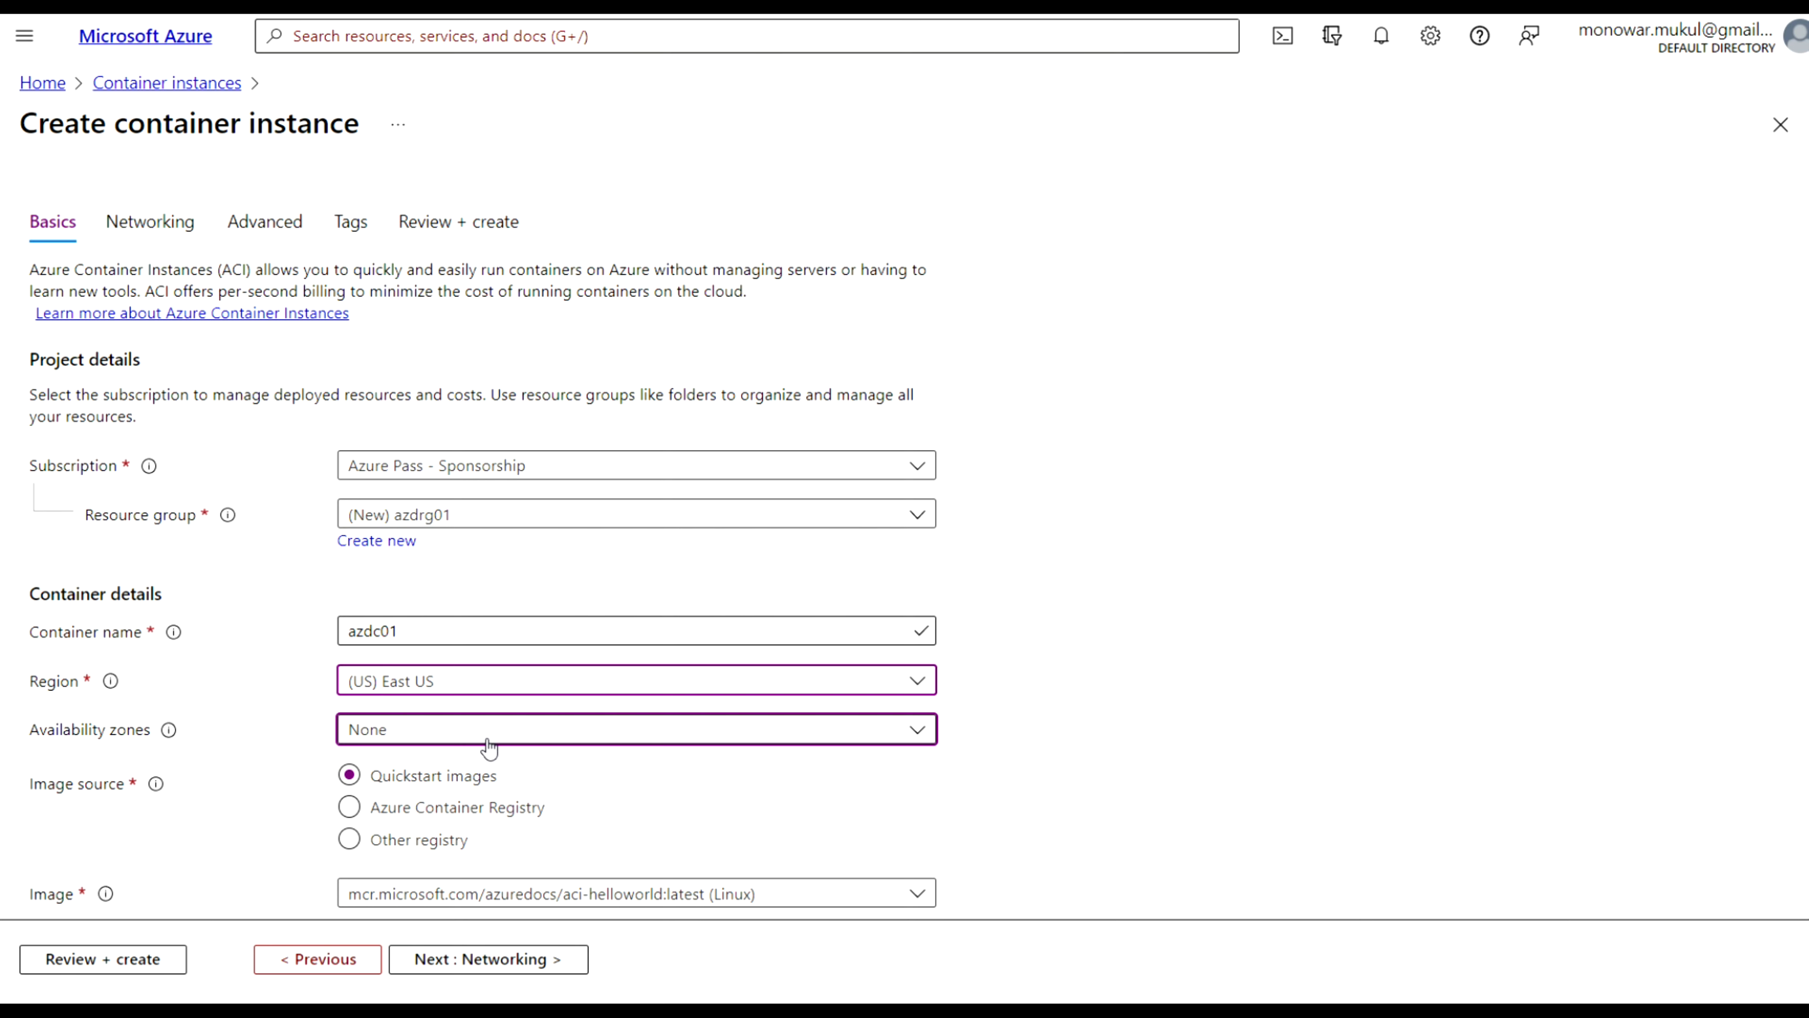
Keep the quickstart hello-world image and set the DNS name label to eaymd in the networking settings.
scroll(1080, 704, "down", 2)
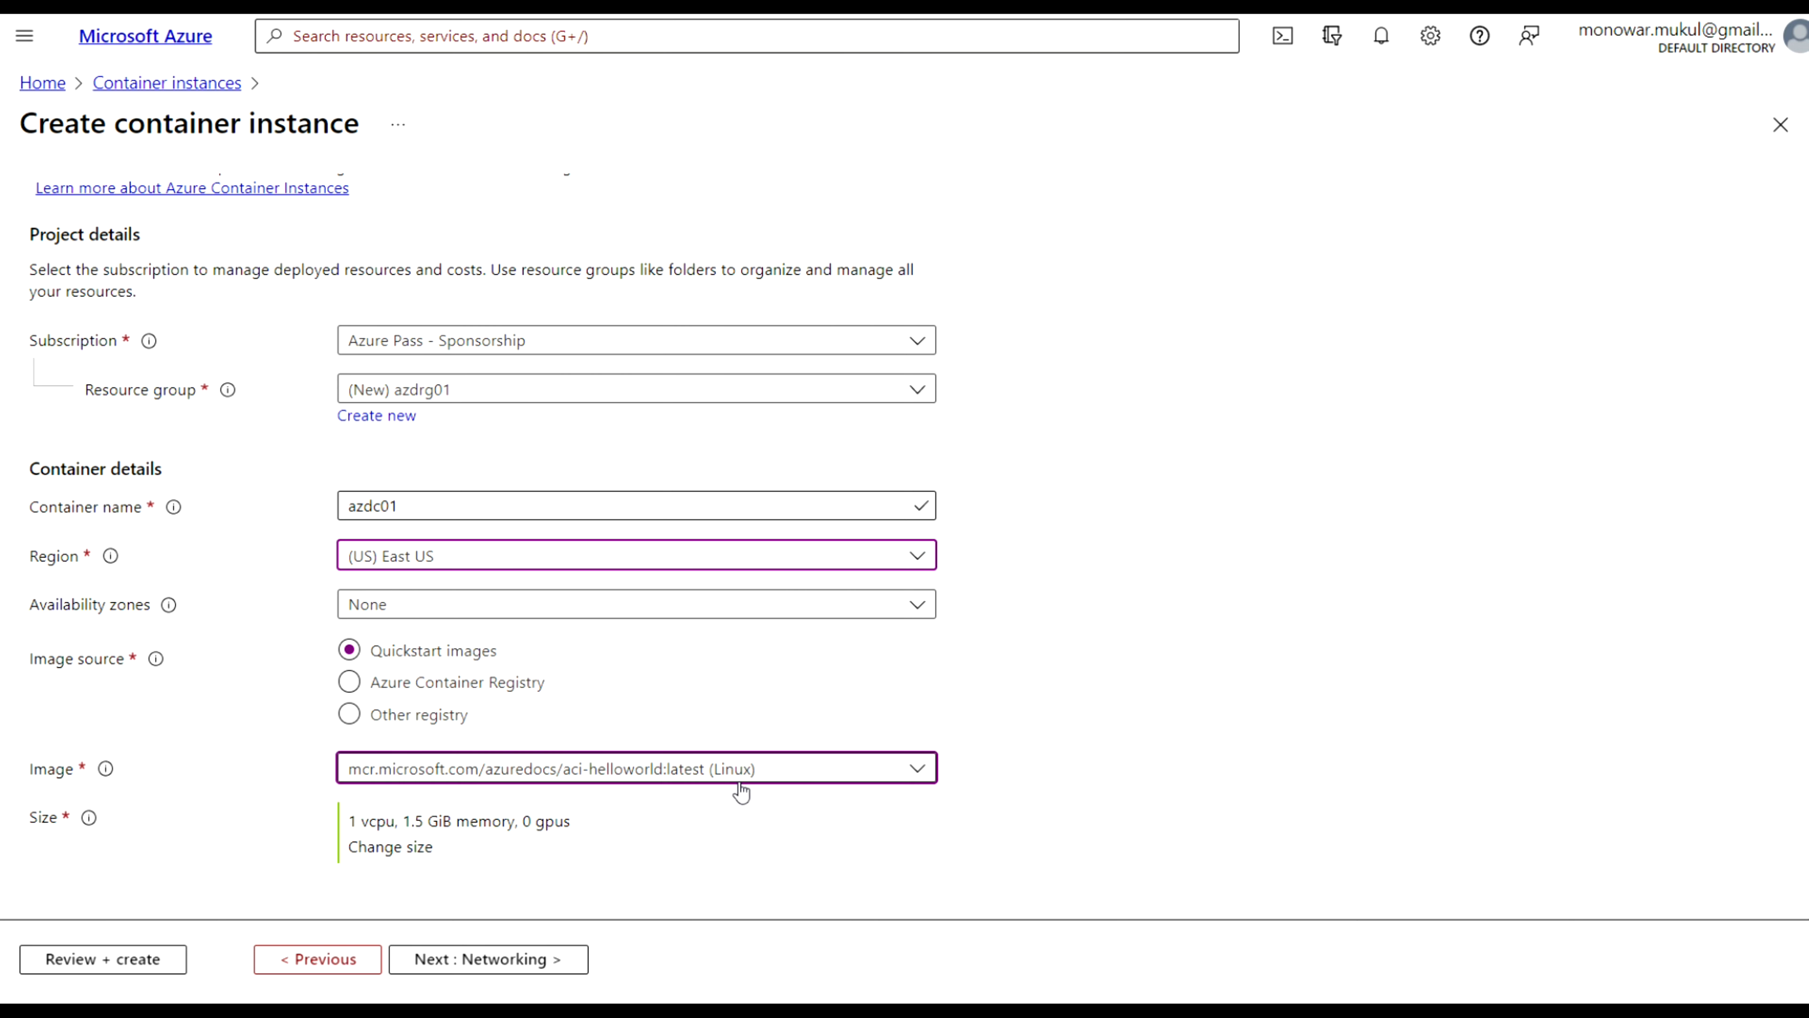
left_click(497, 969)
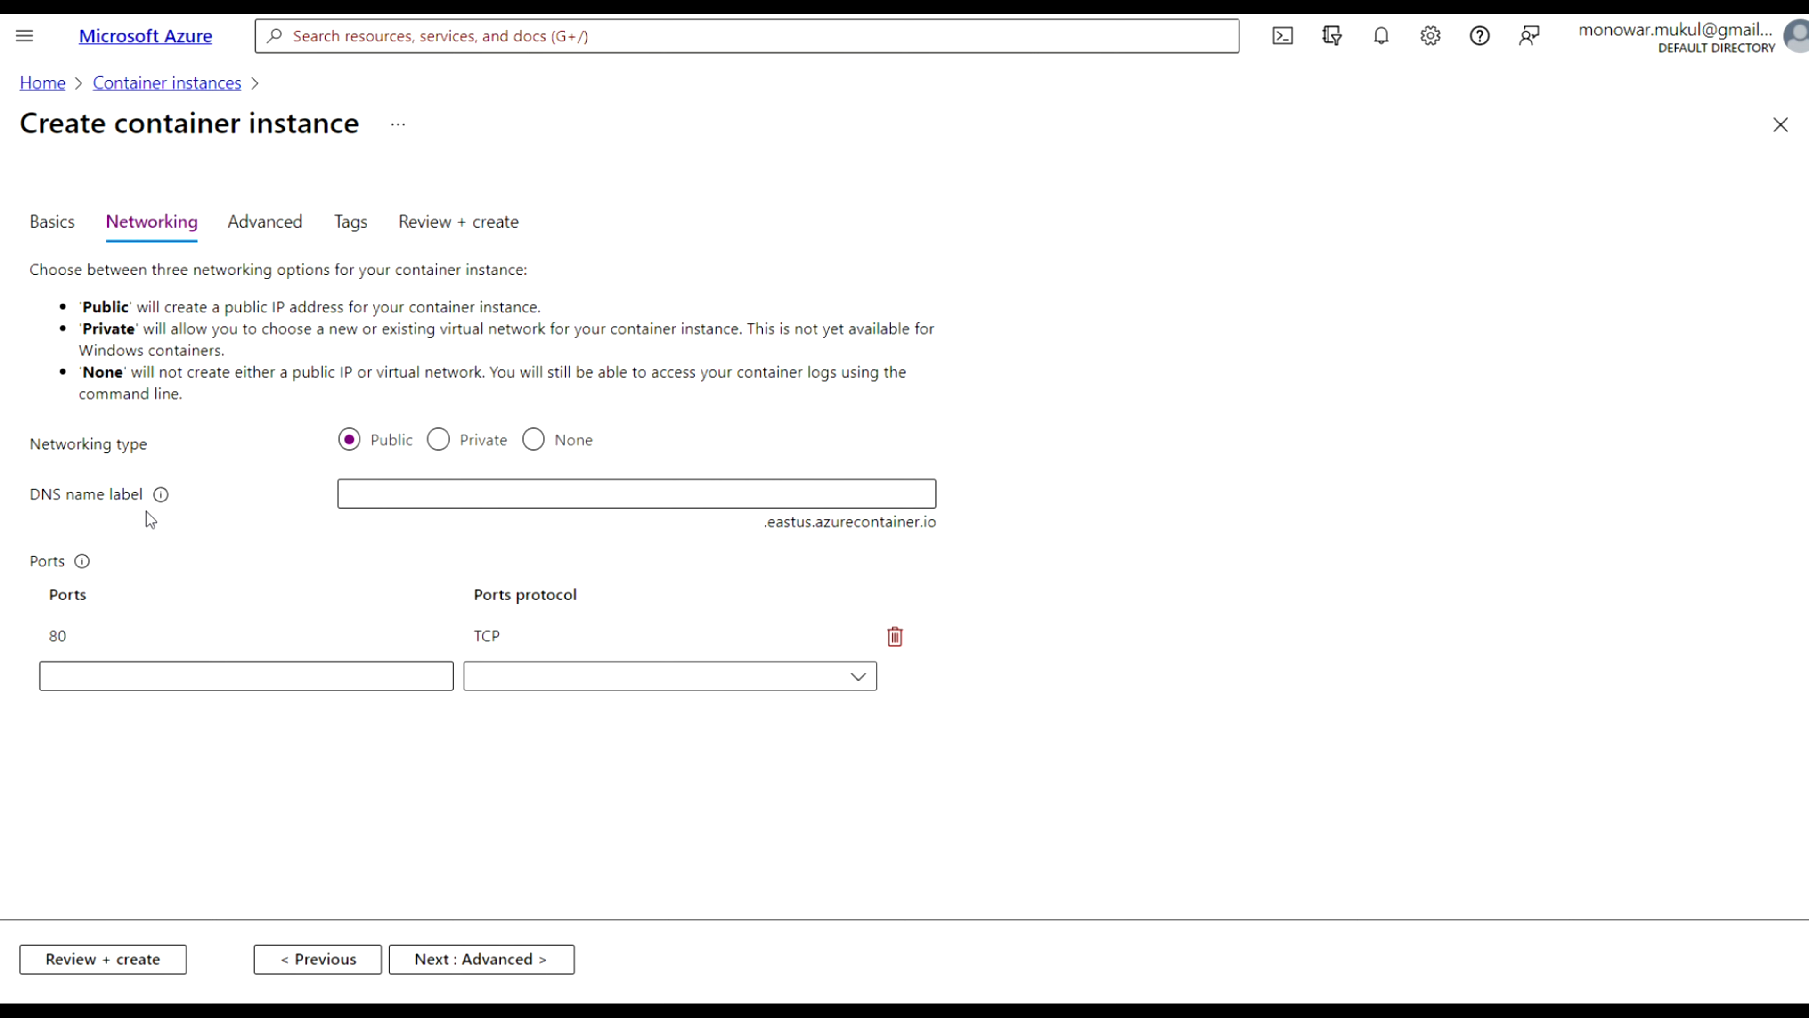
left_click(394, 504)
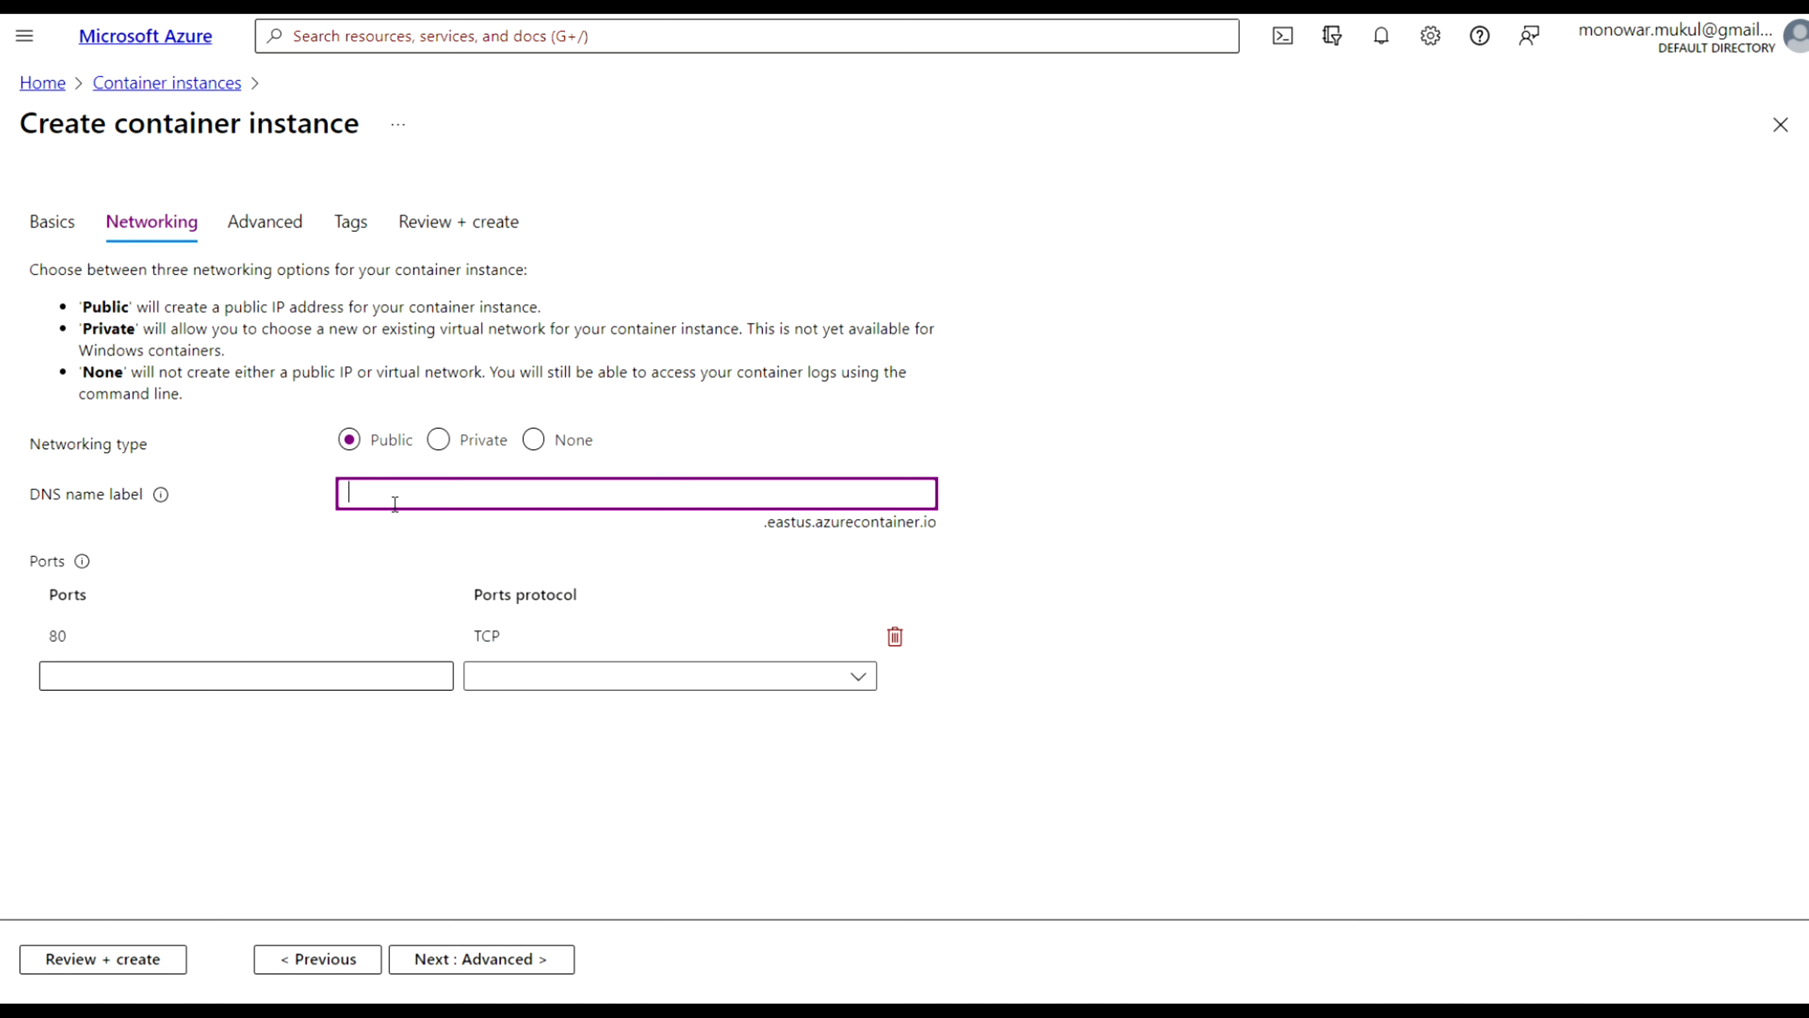
type("eaymd")
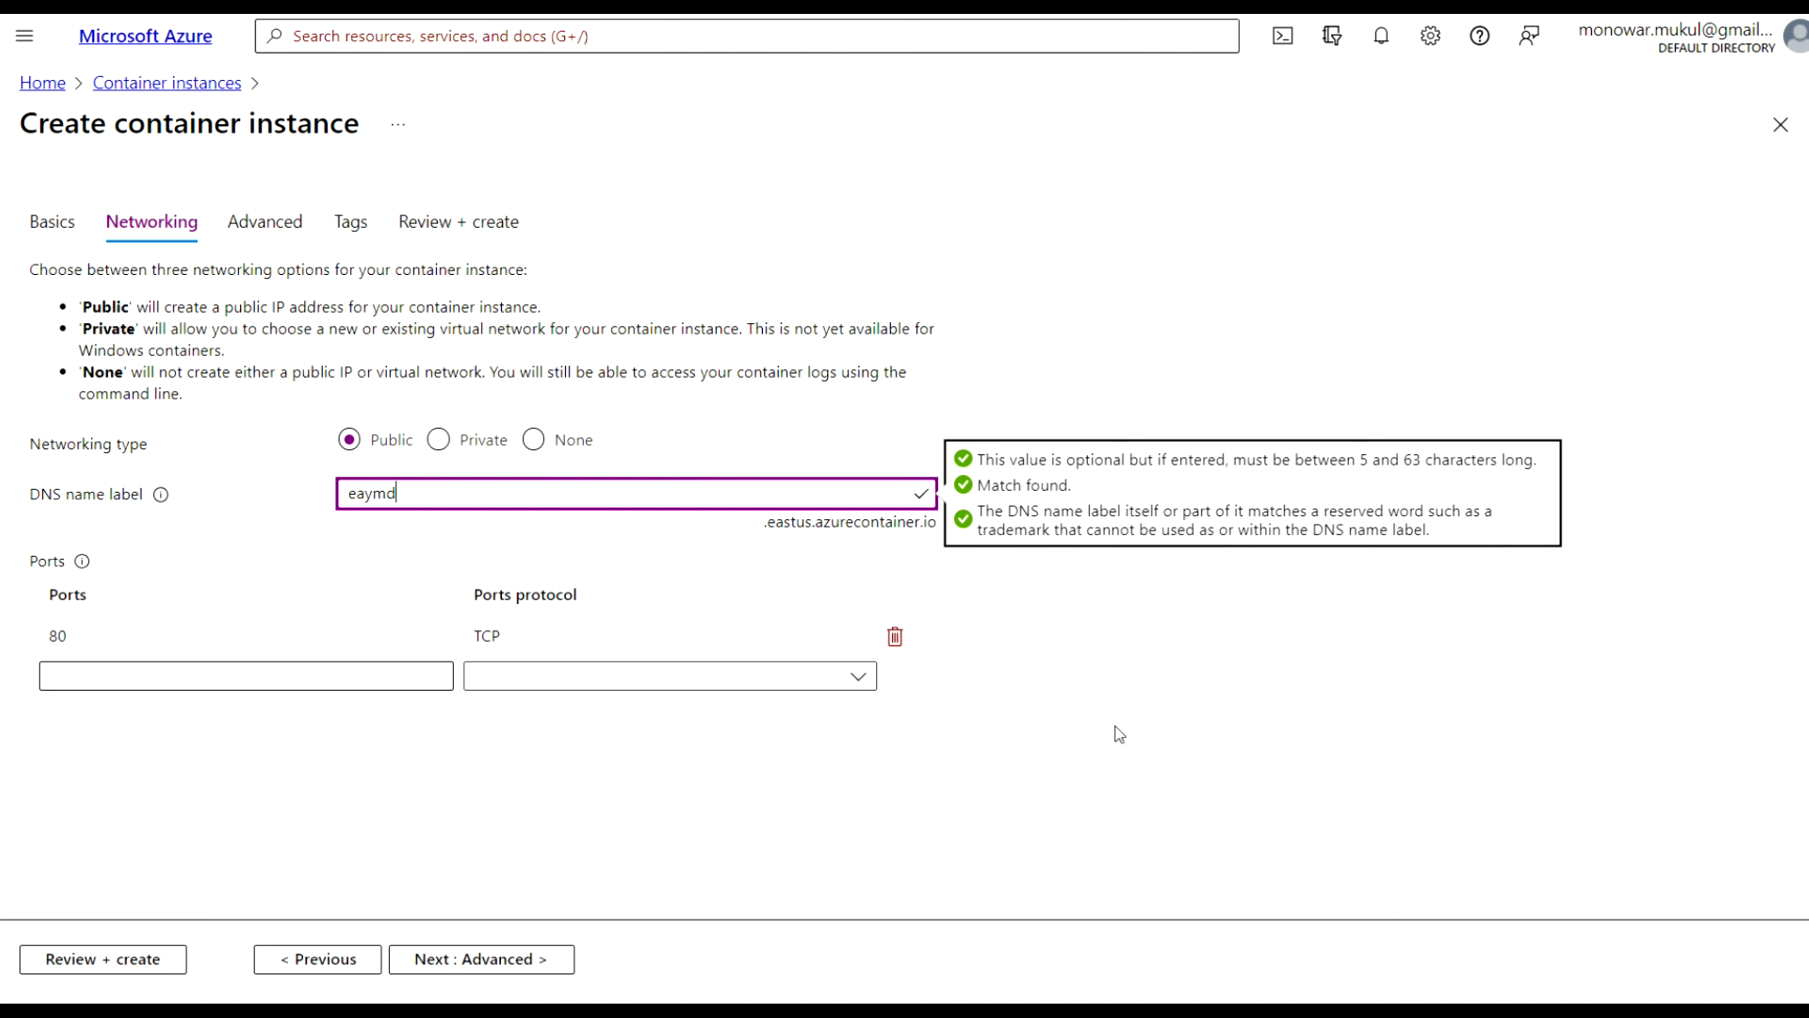
left_click(1083, 703)
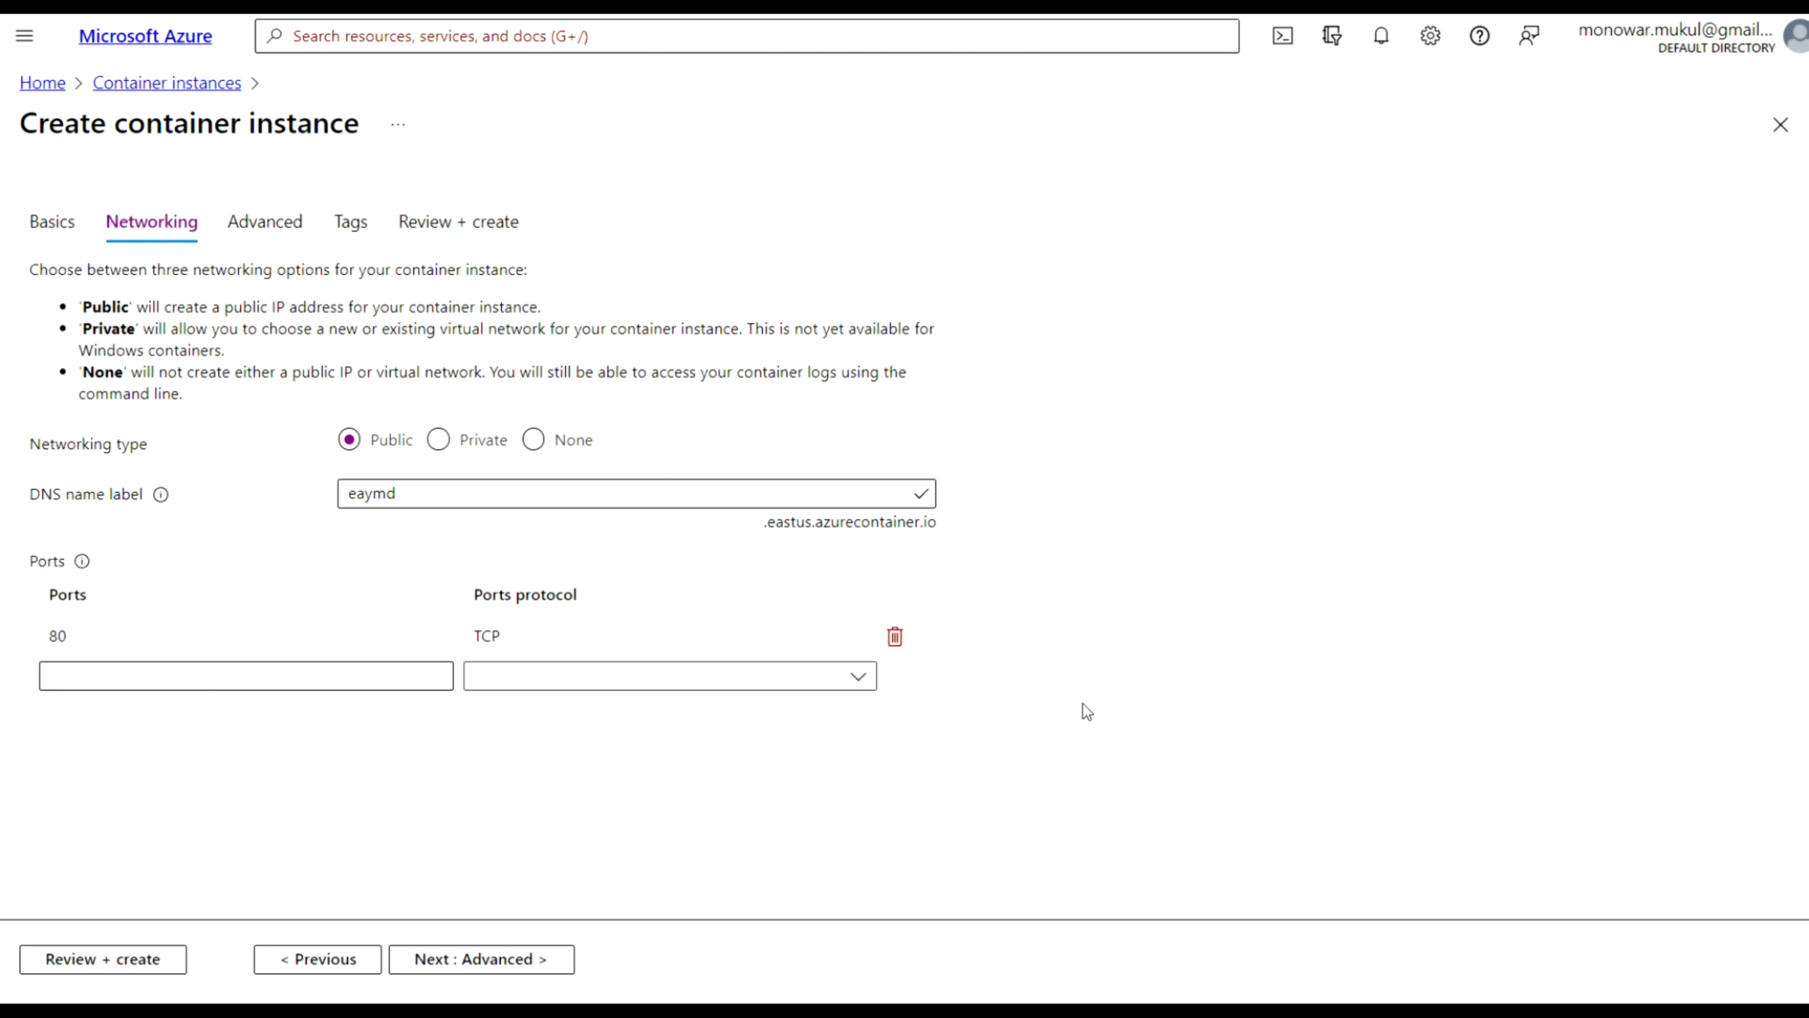
Deploy the container instance with the default advanced settings and open the deployed resource.
left_click(477, 960)
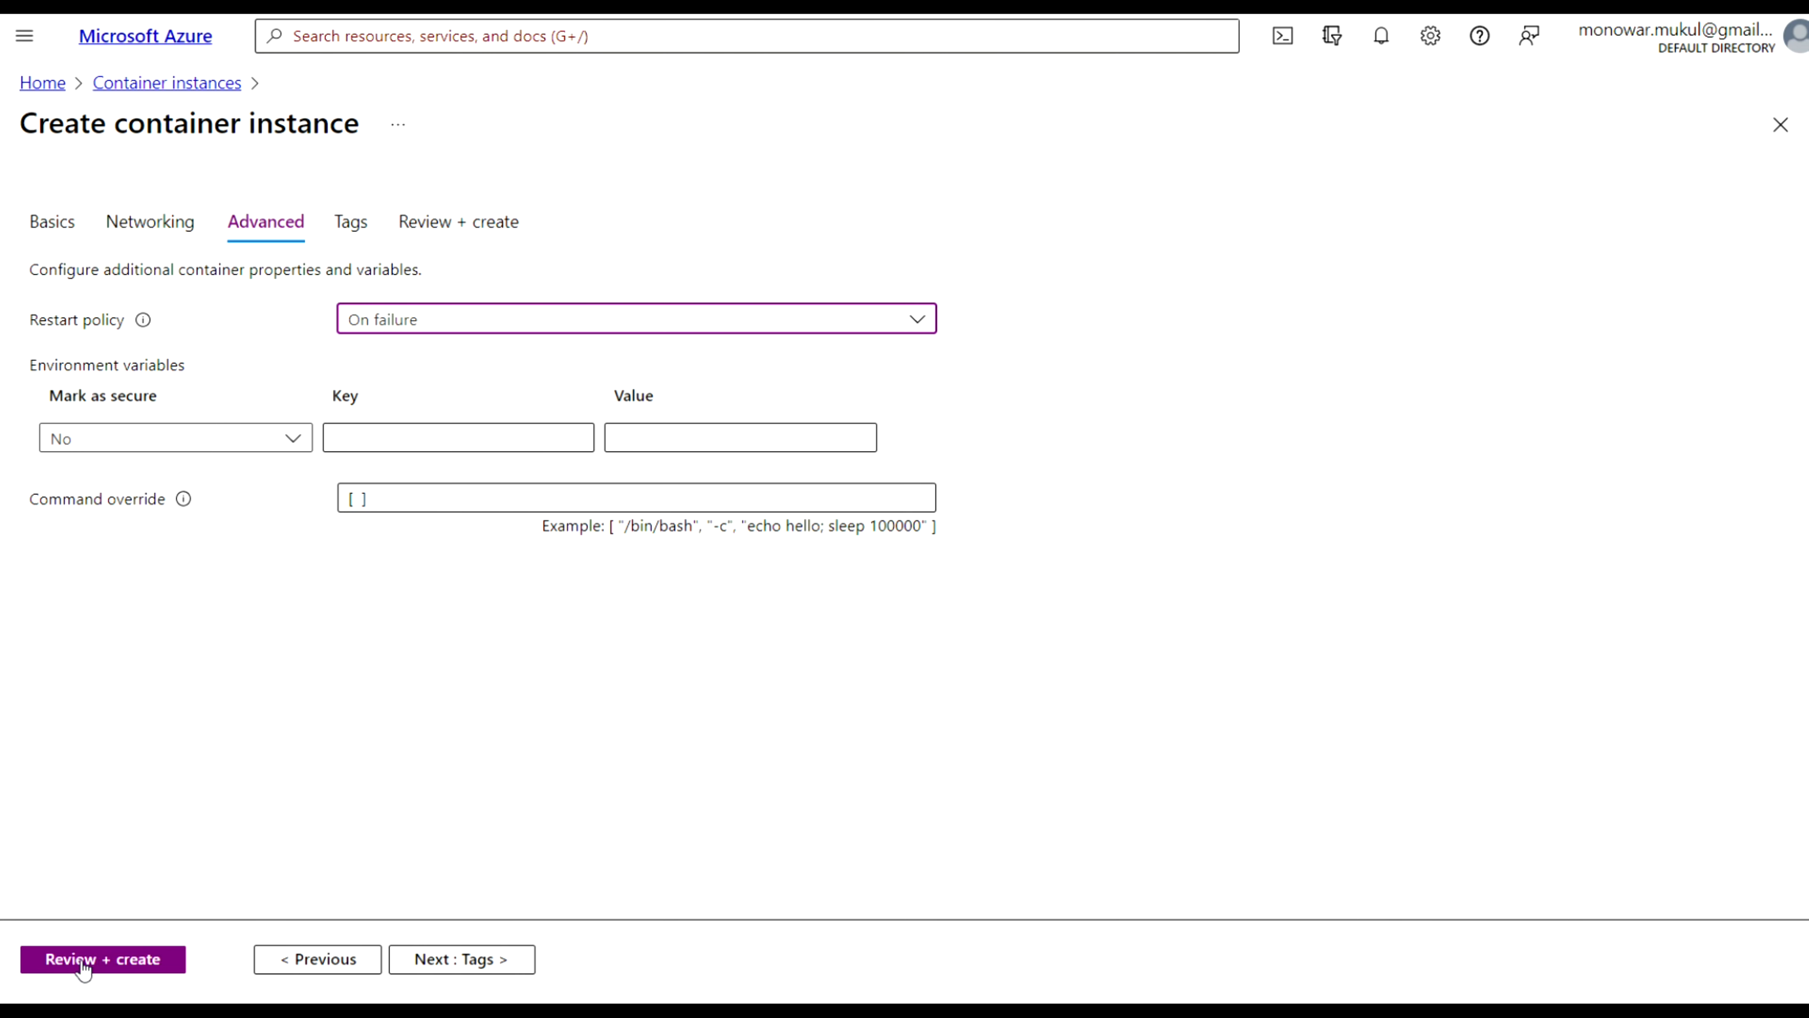
left_click(104, 962)
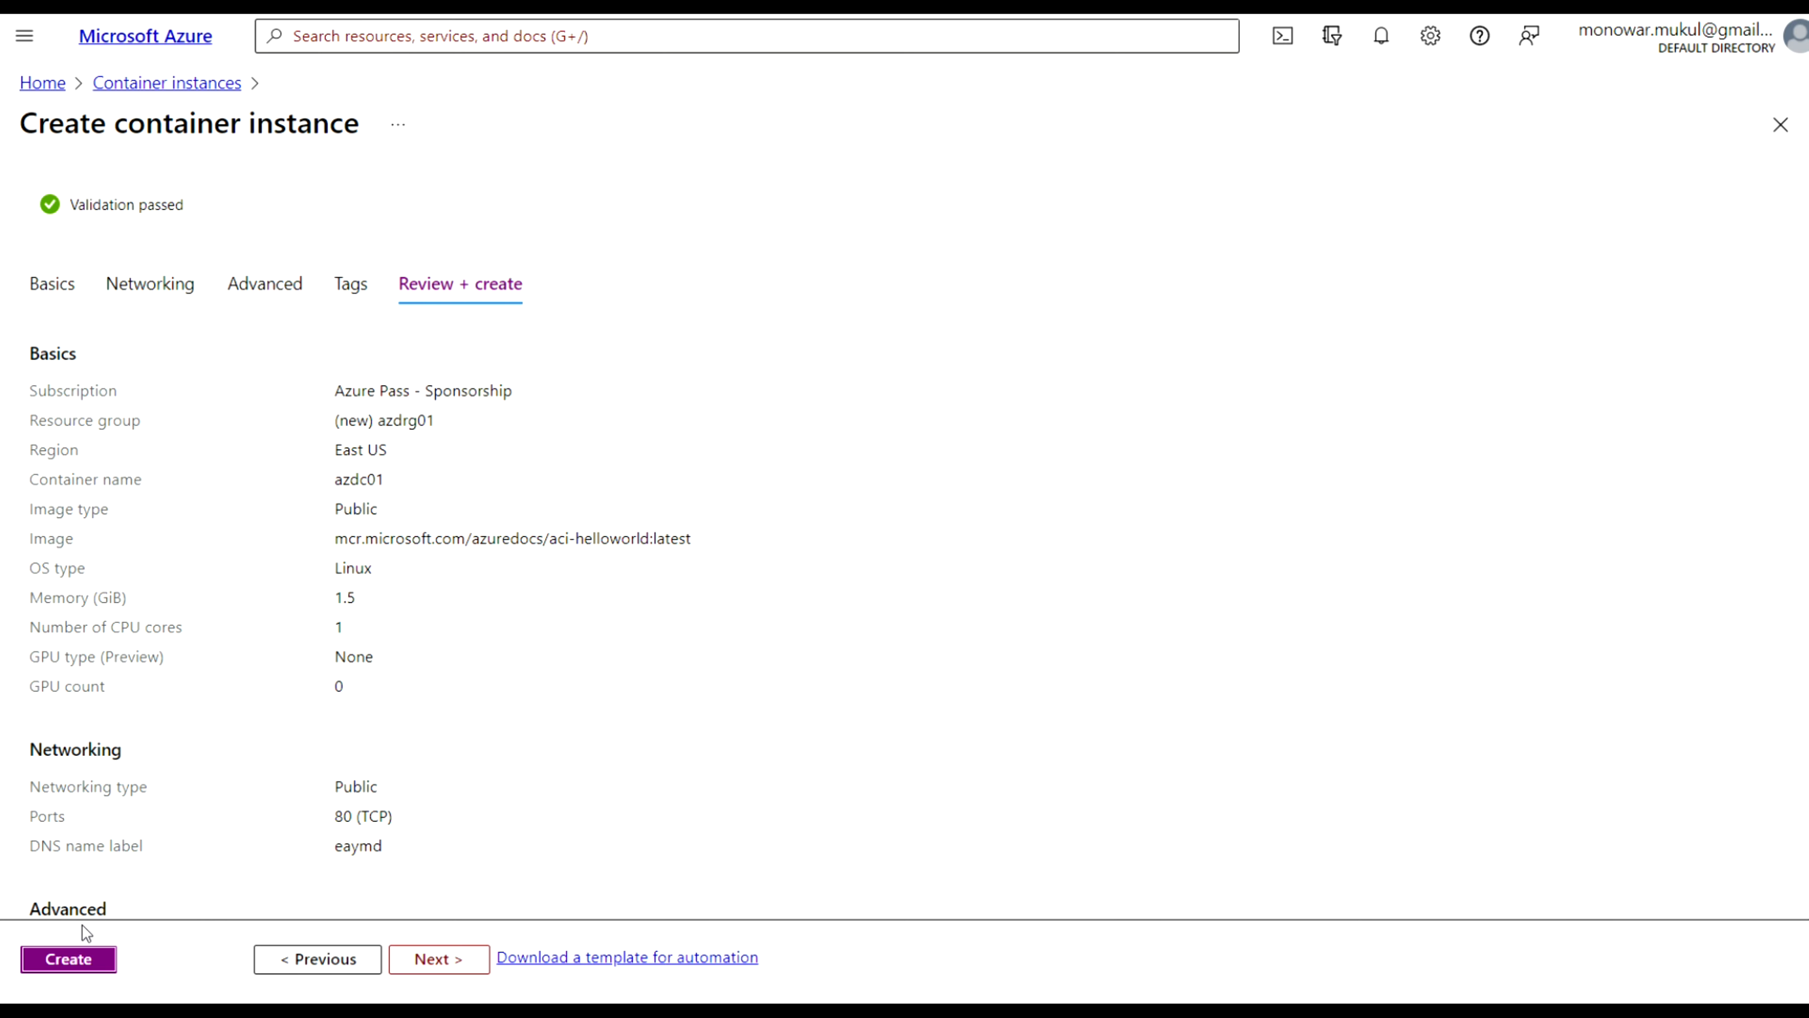
left_click(68, 962)
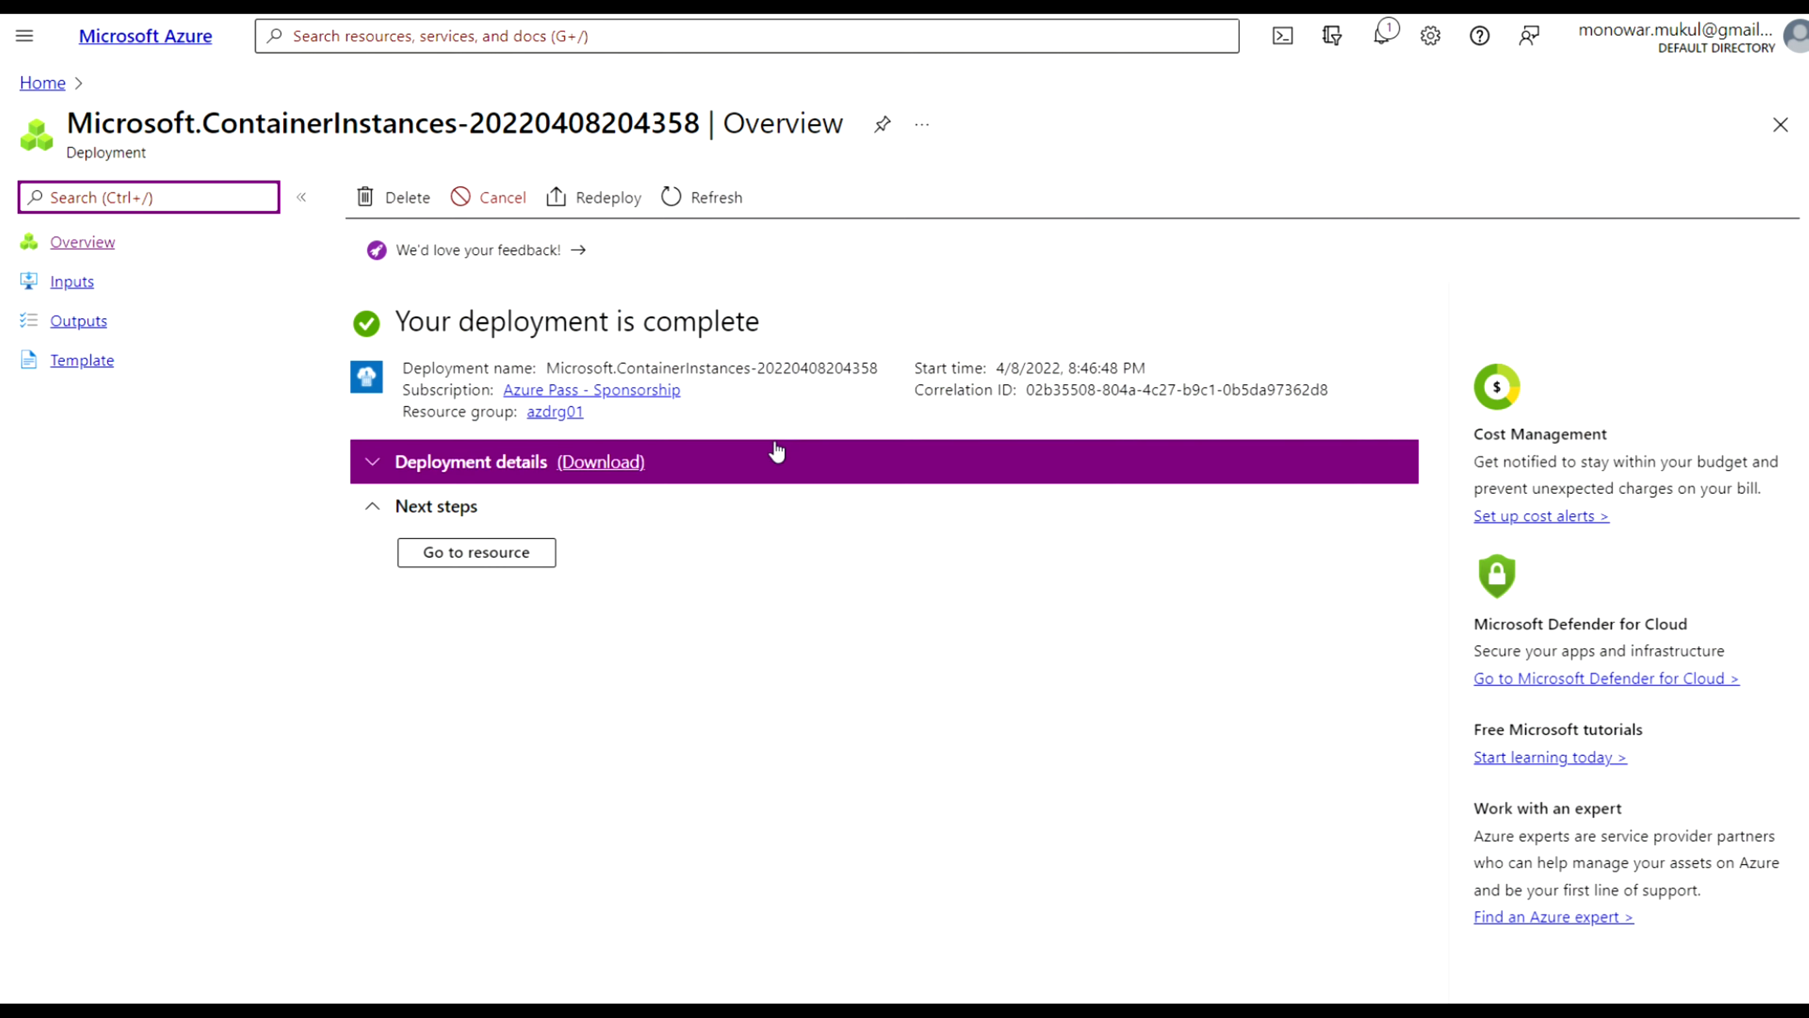
left_click(497, 562)
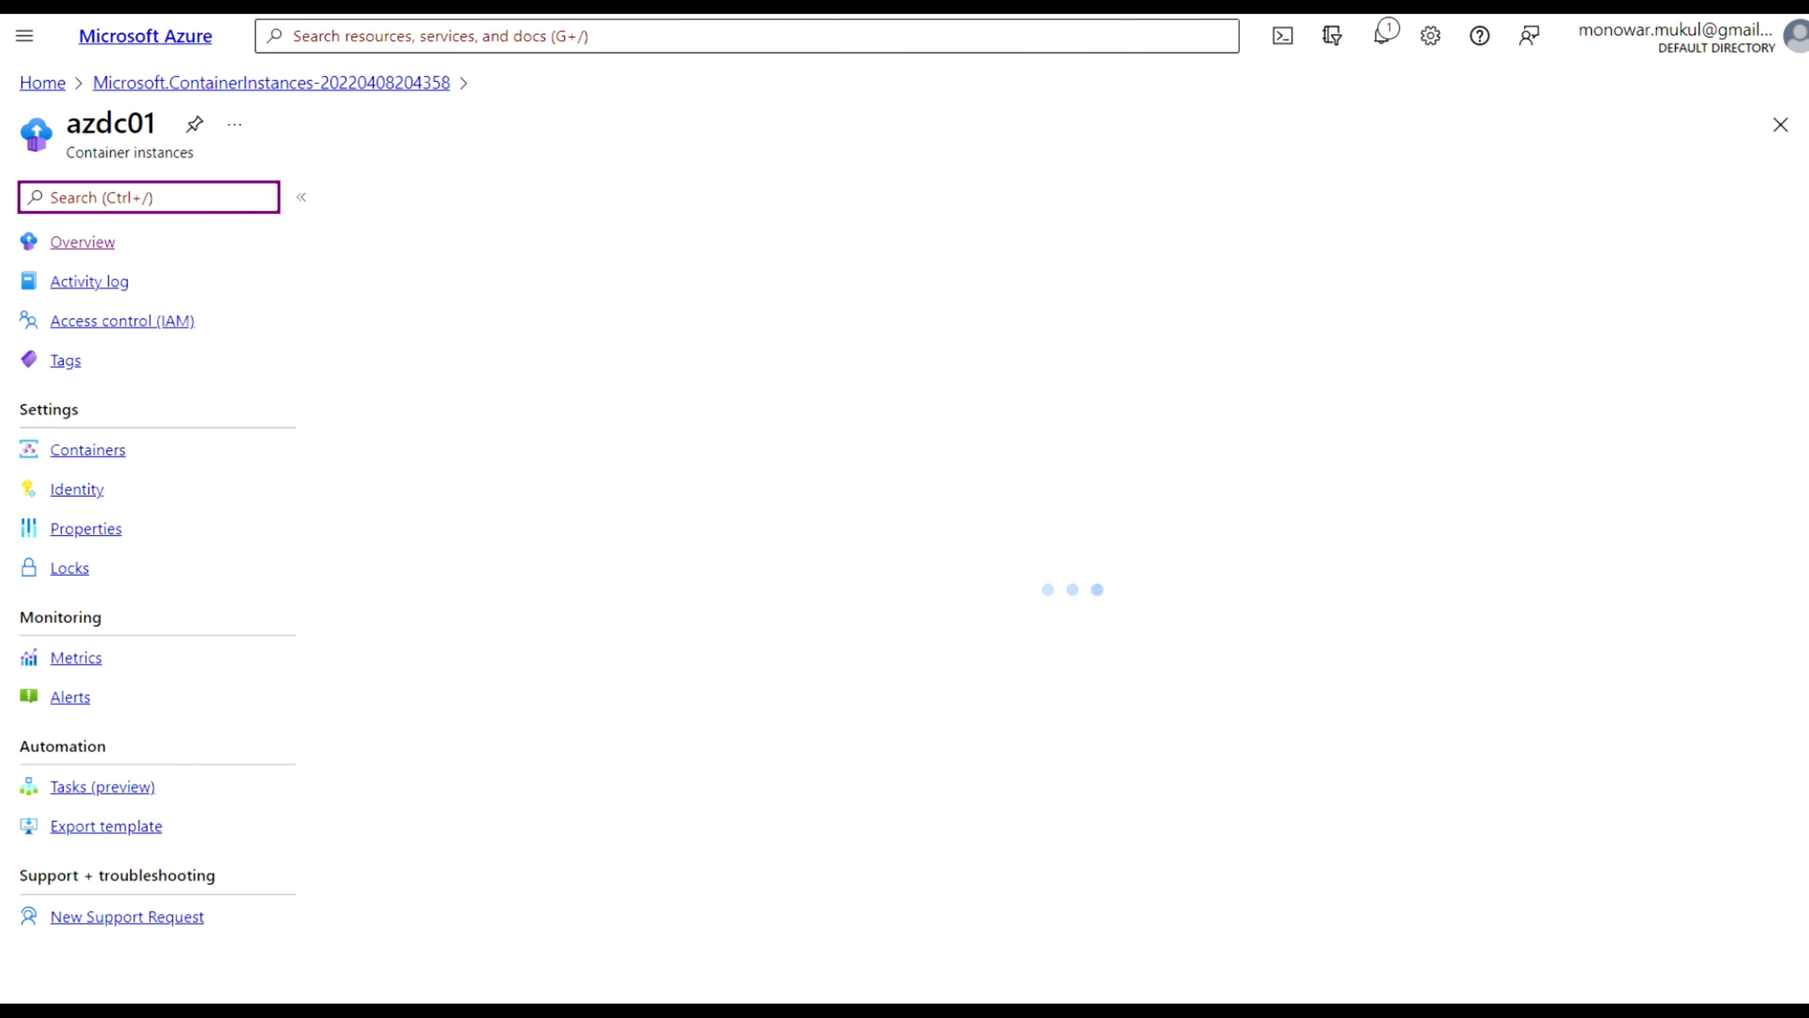
Switch to the aci-helloworld repository on GitHub and examine its Dockerfile and app folder.
left_click(685, 6)
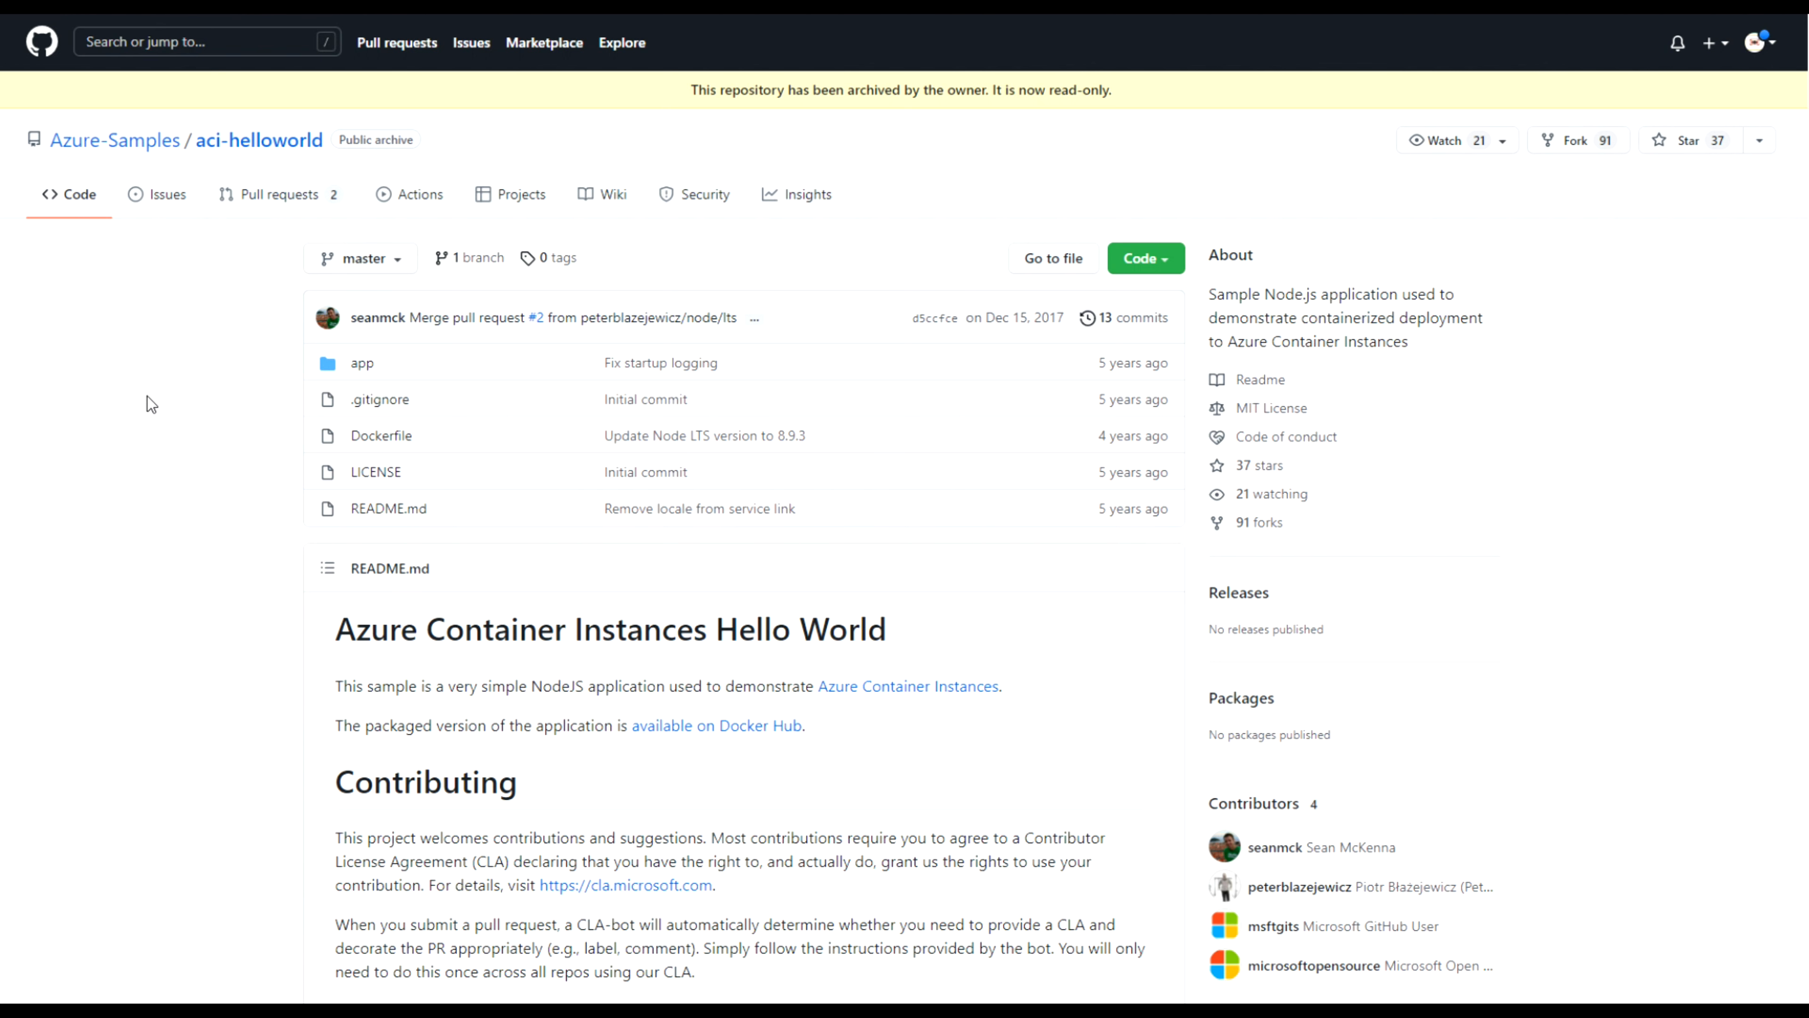
left_click(375, 438)
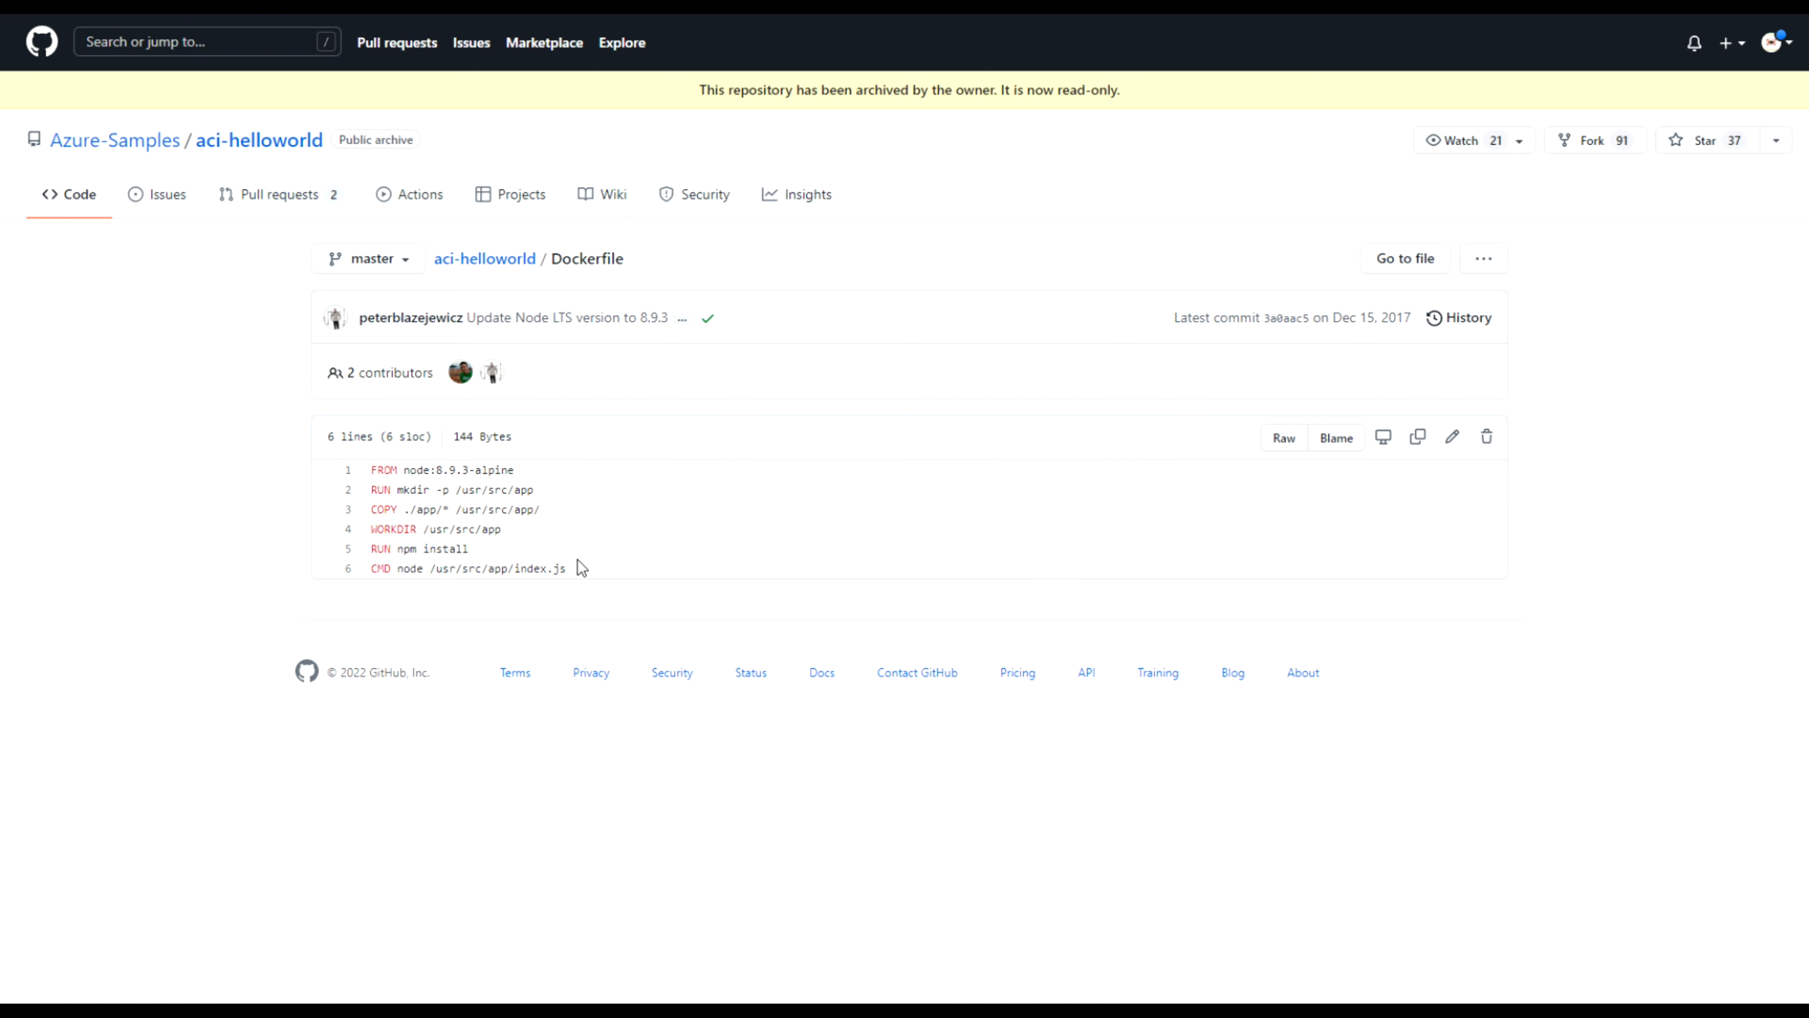
left_click(518, 264)
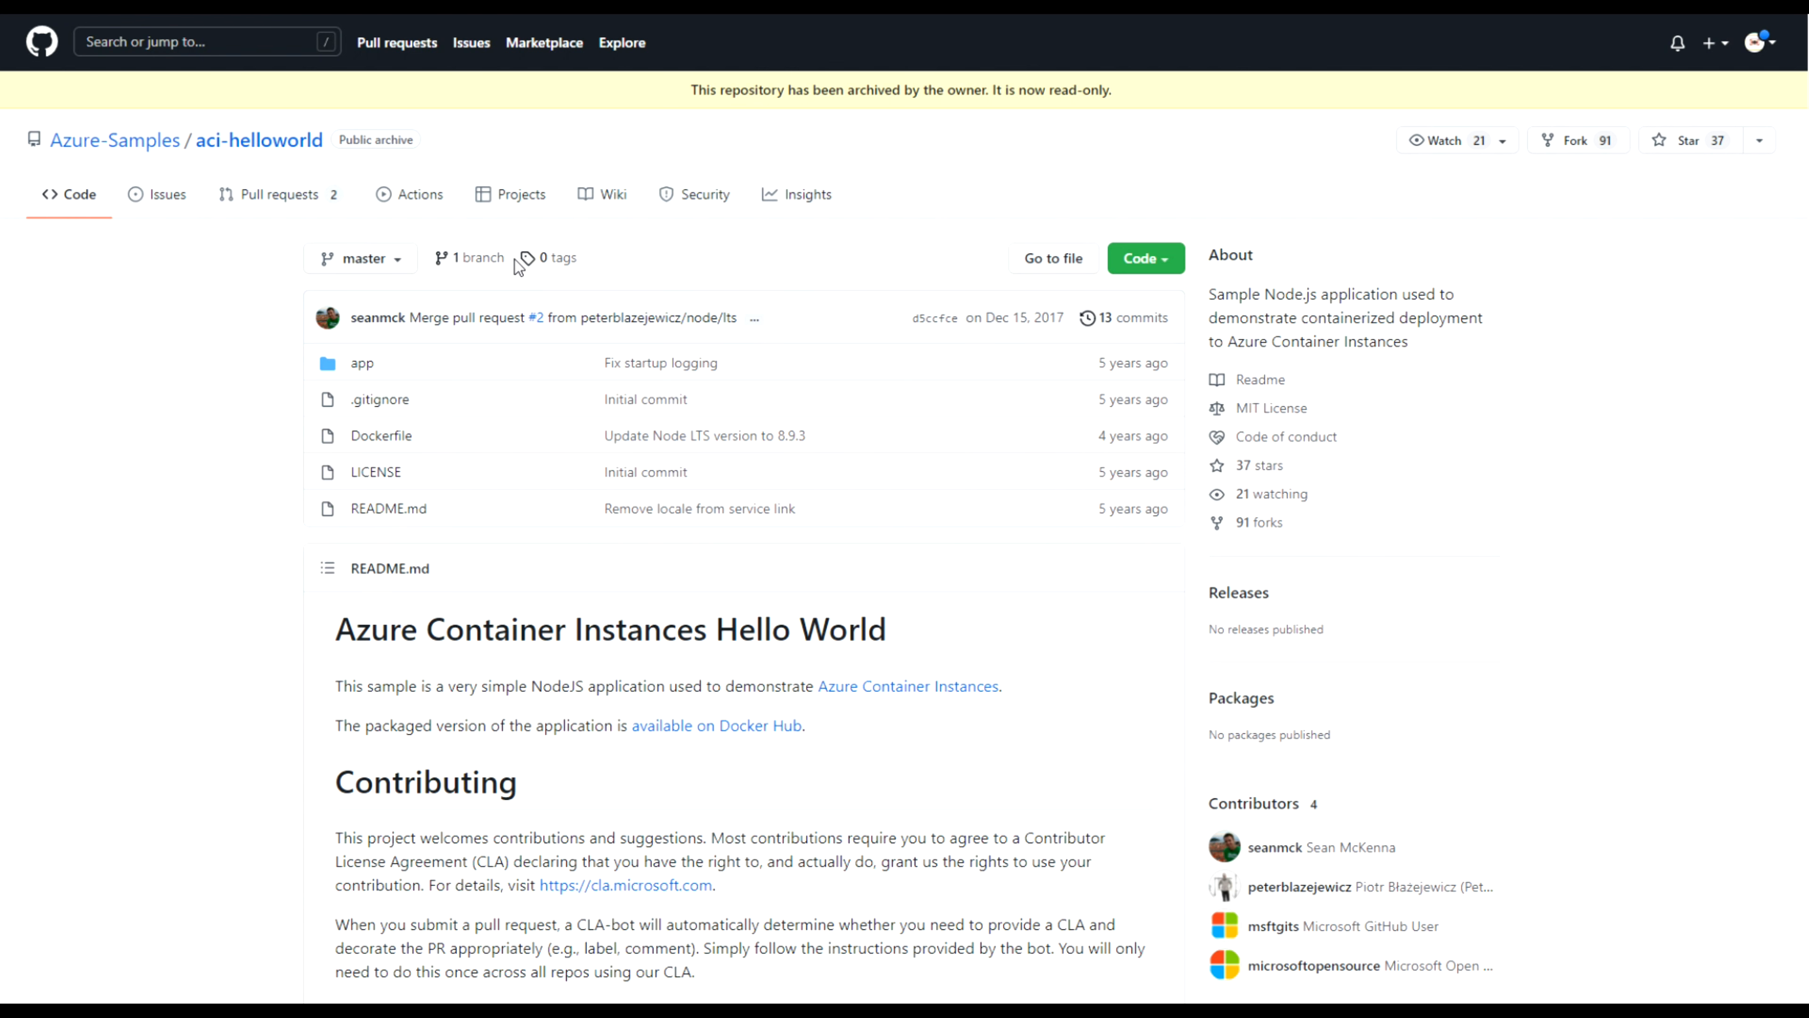
left_click(360, 362)
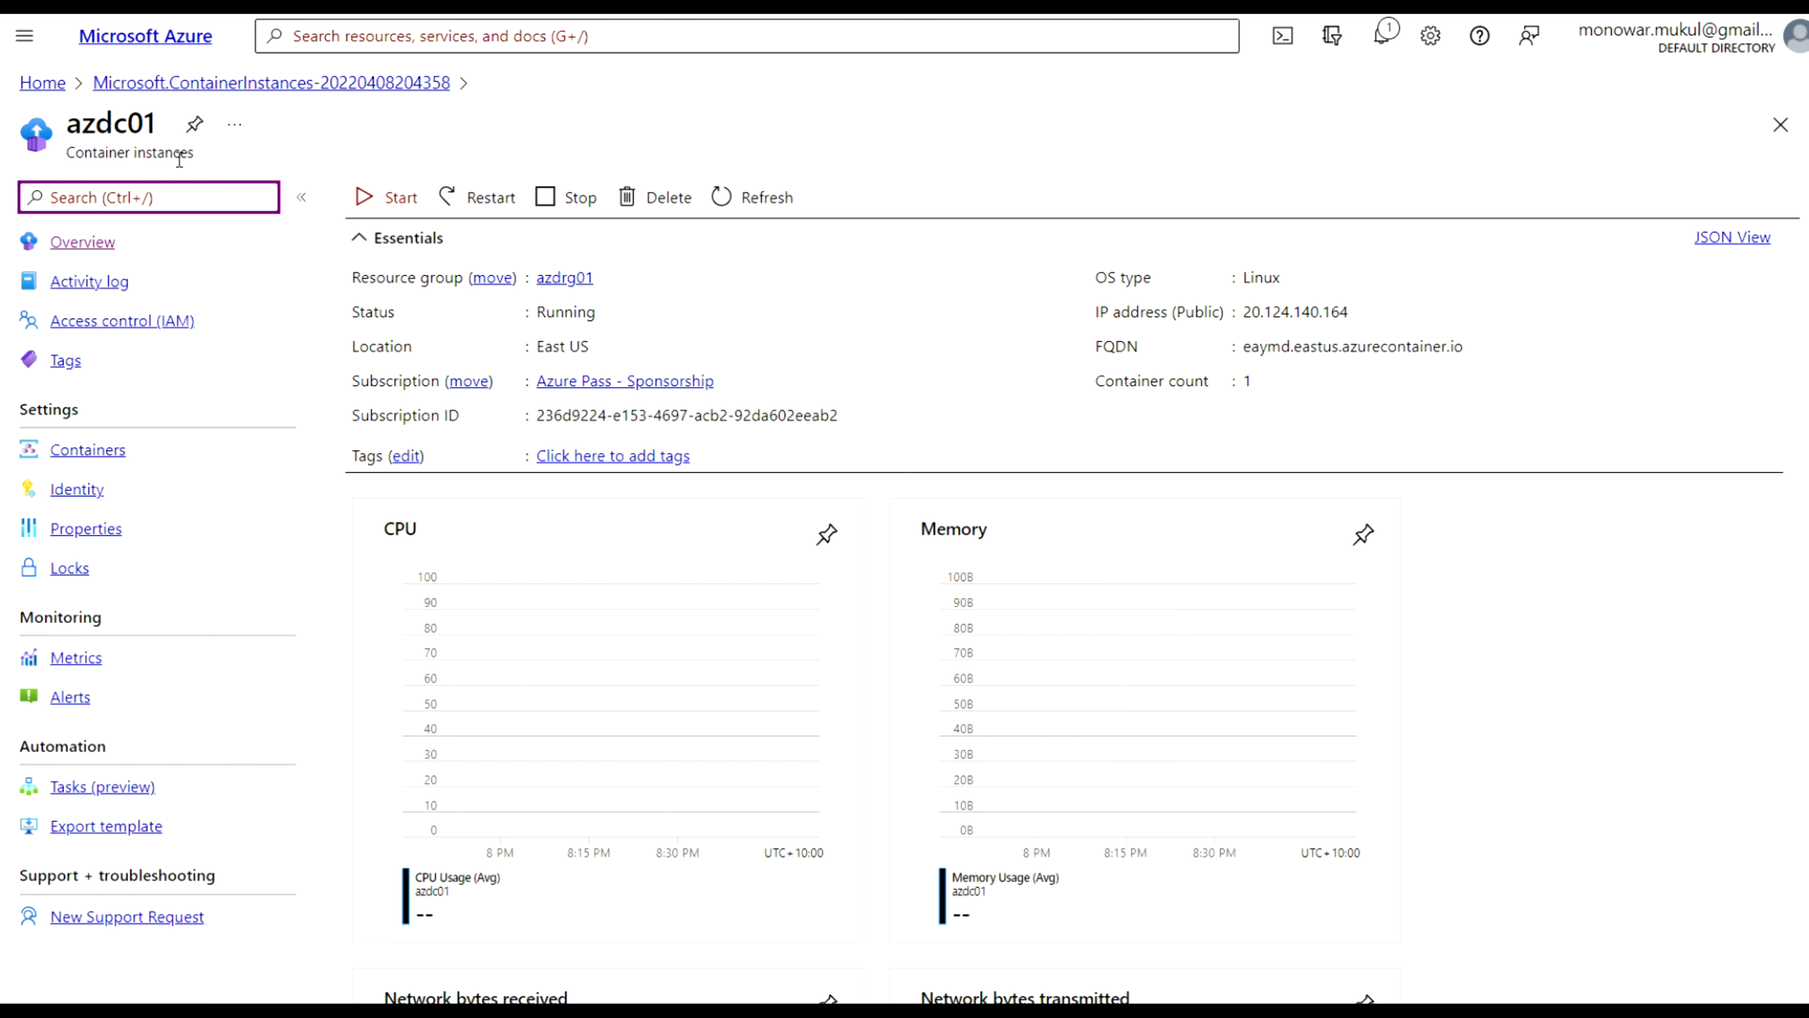
Return to the azdc01 overview in the Azure portal, copy the instance's FQDN and load it in a new browser tab.
mouse_move(781, 416)
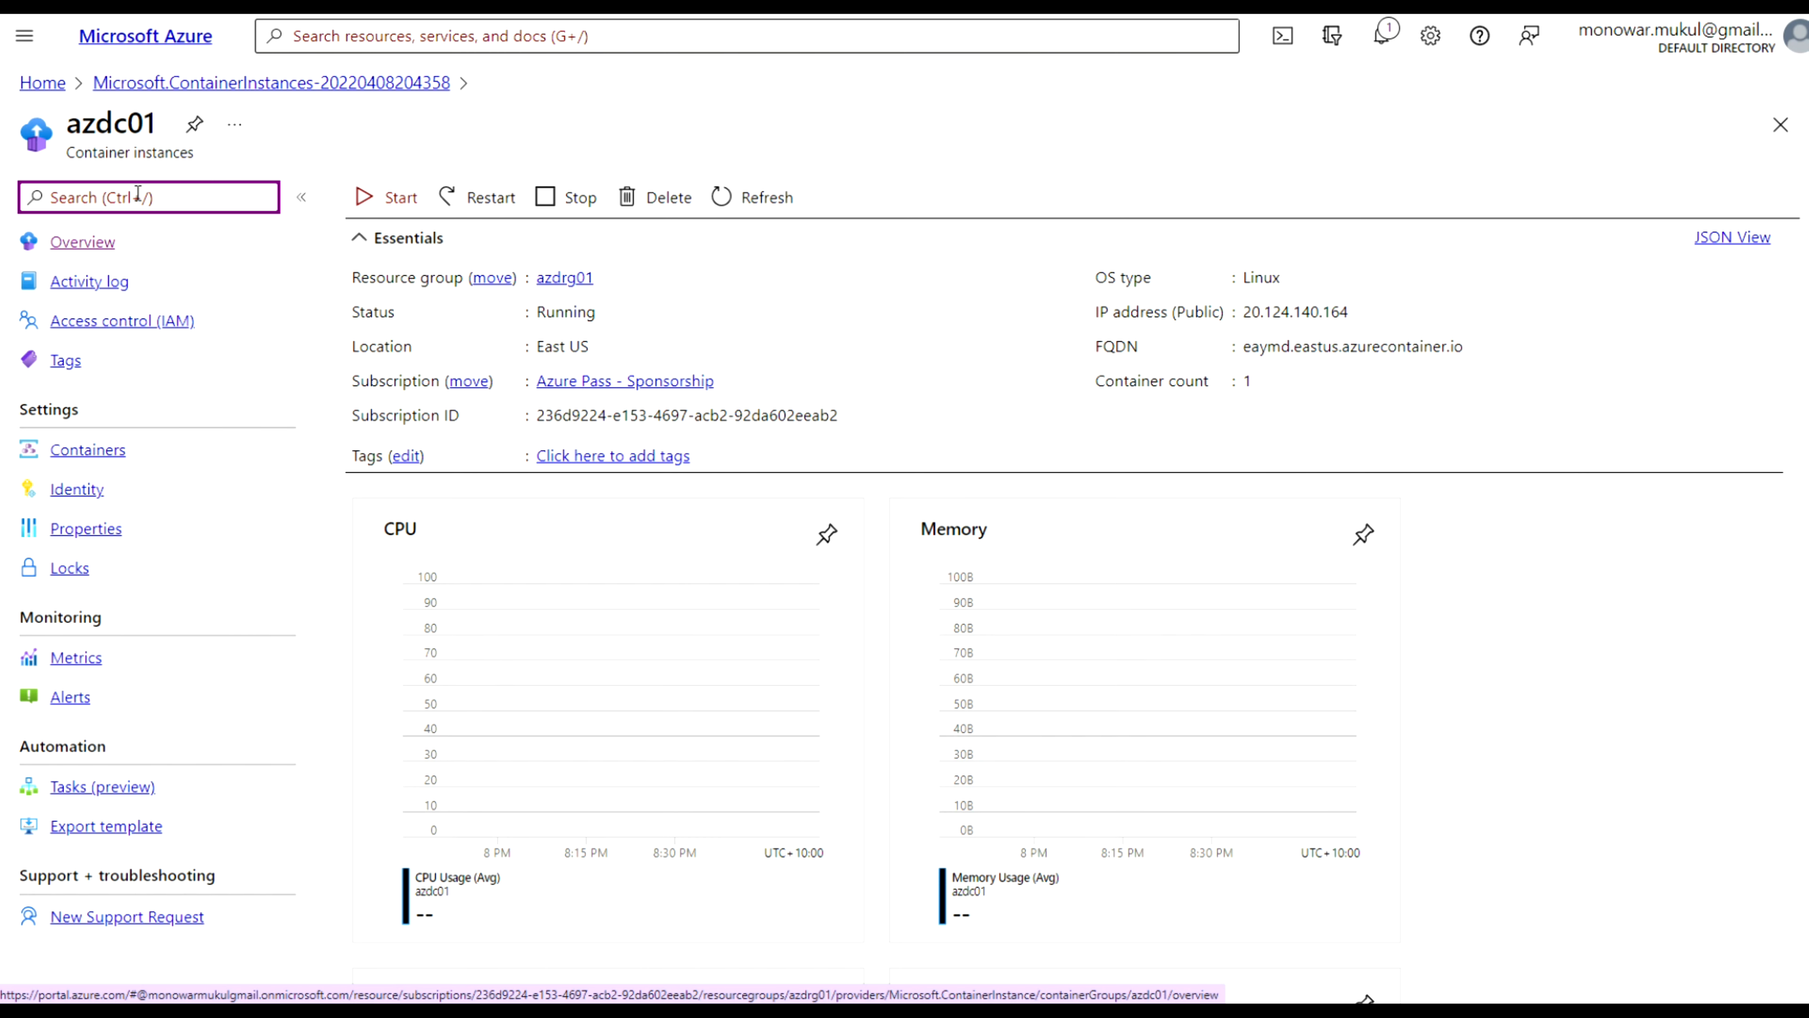
left_click(79, 255)
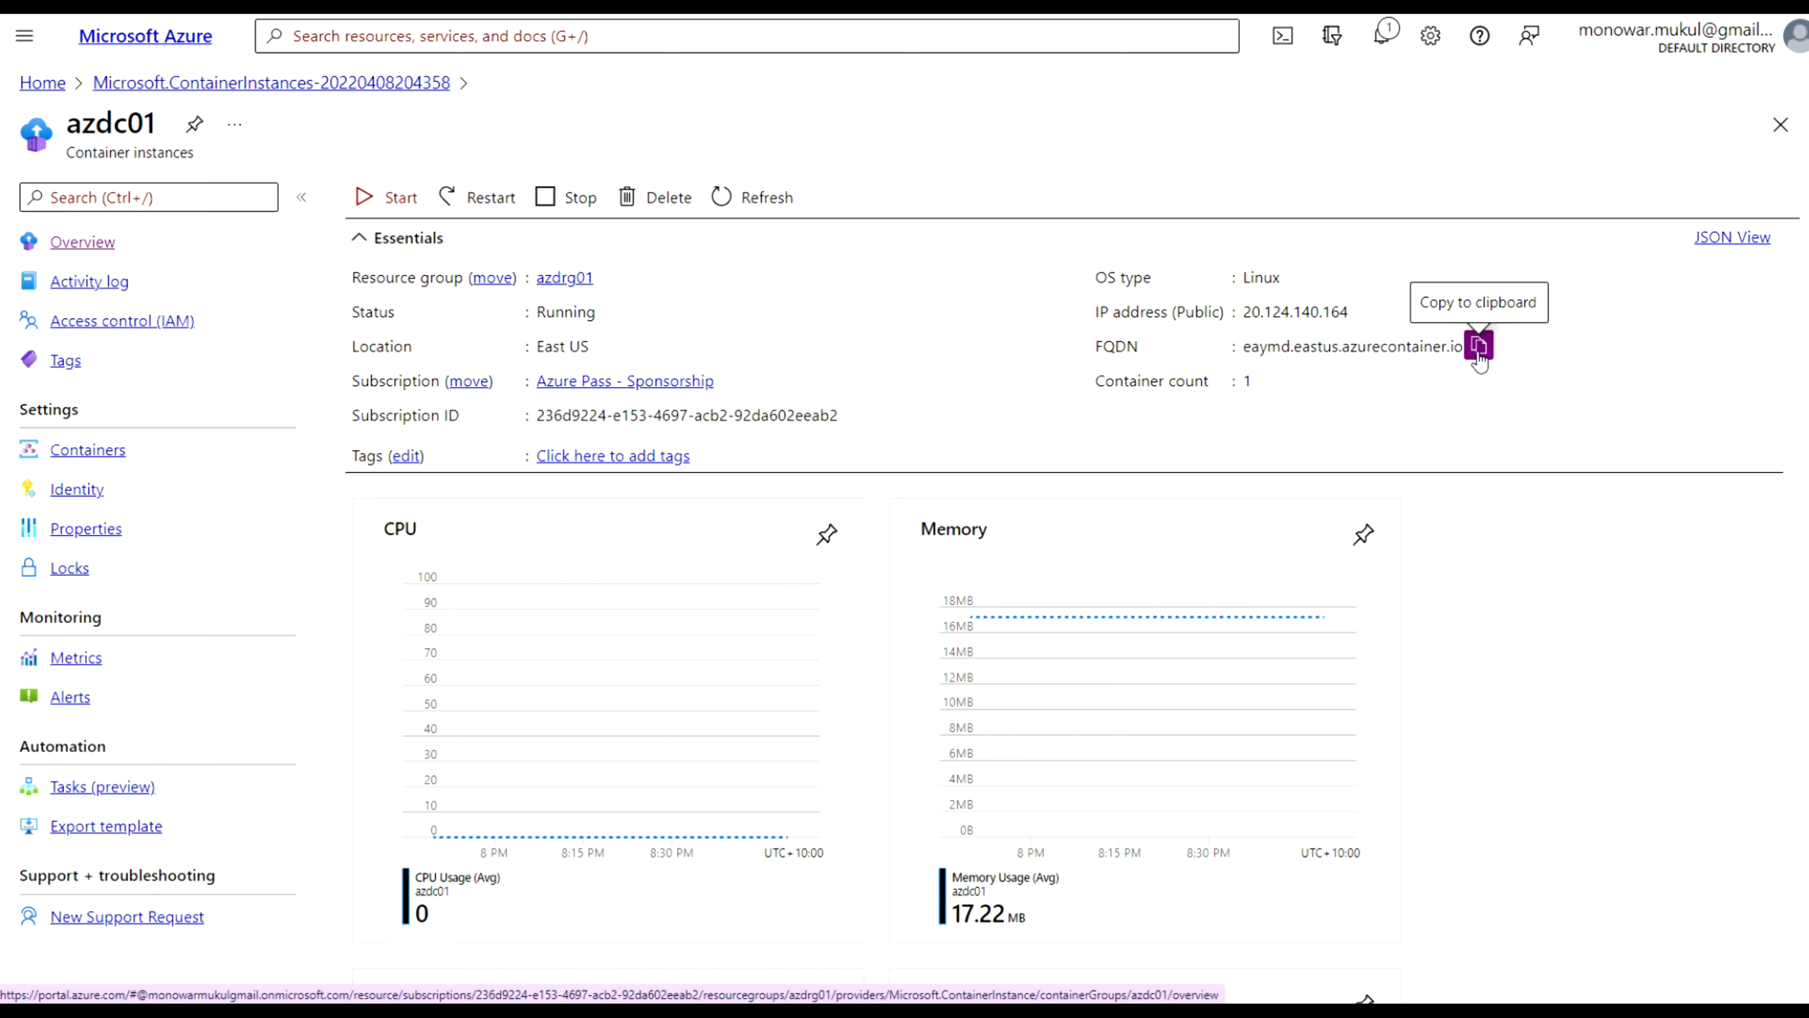
left_click(1479, 347)
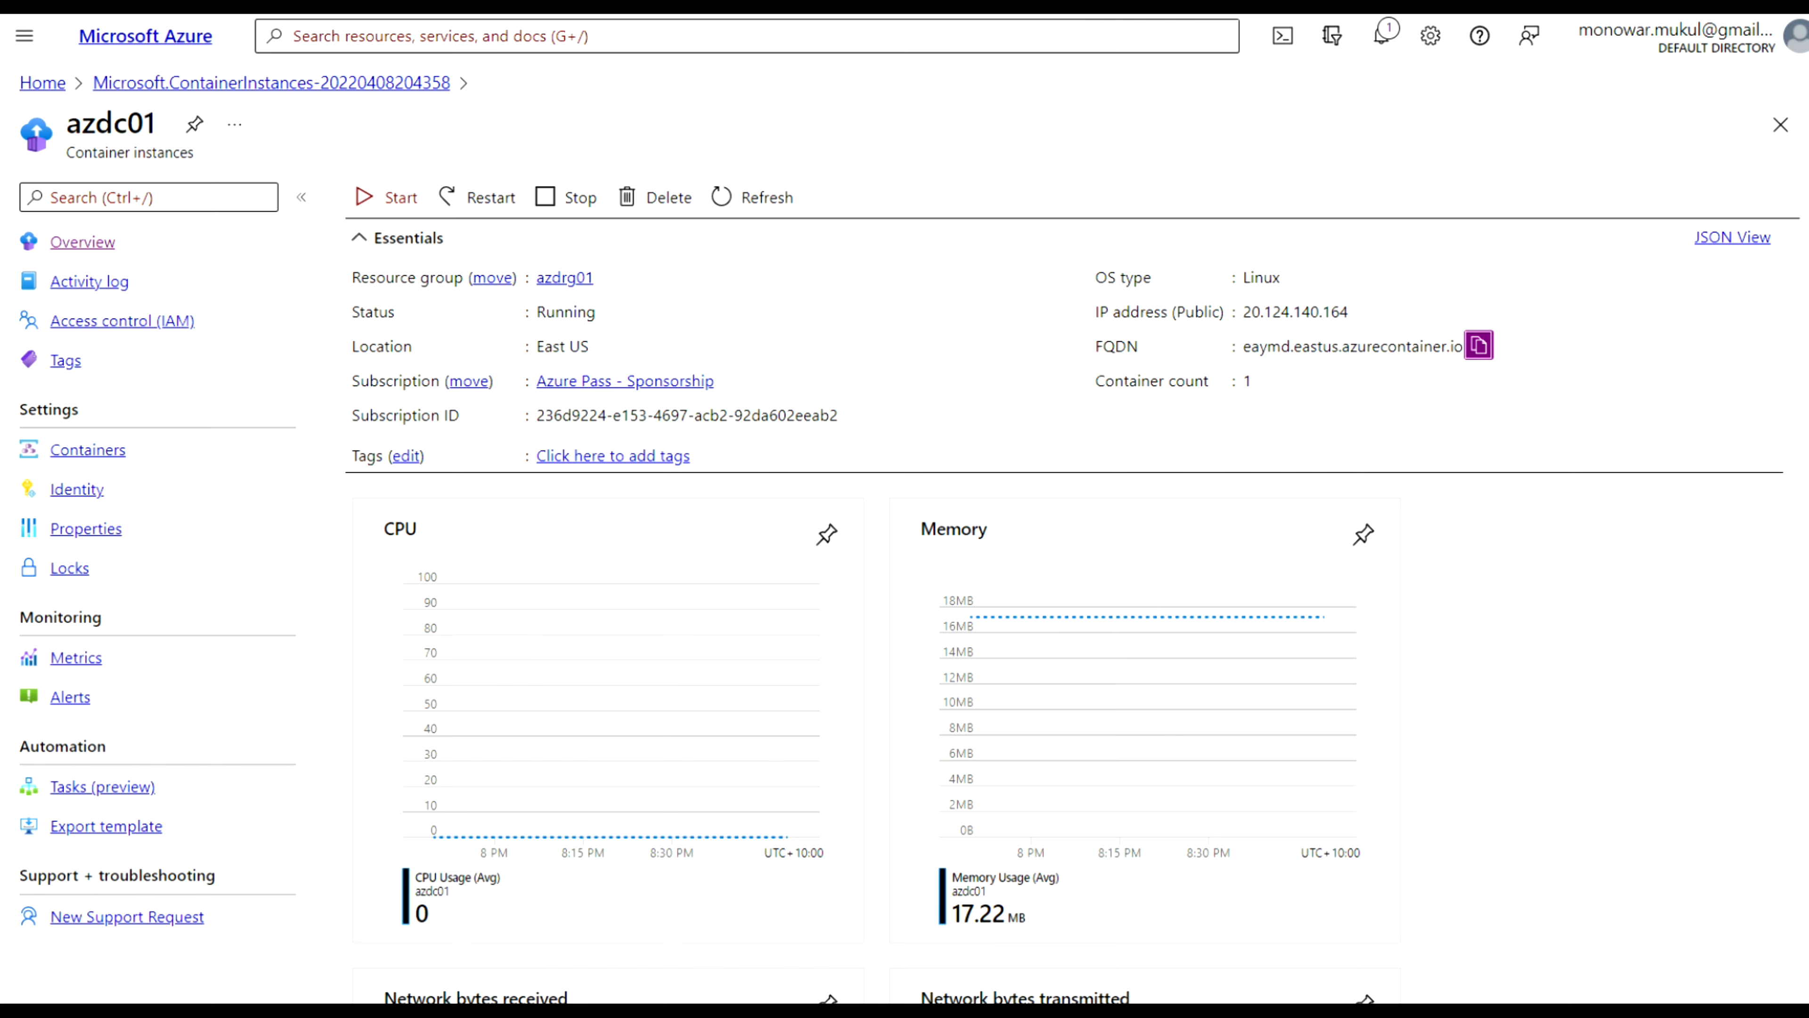
key("ctrl+t")
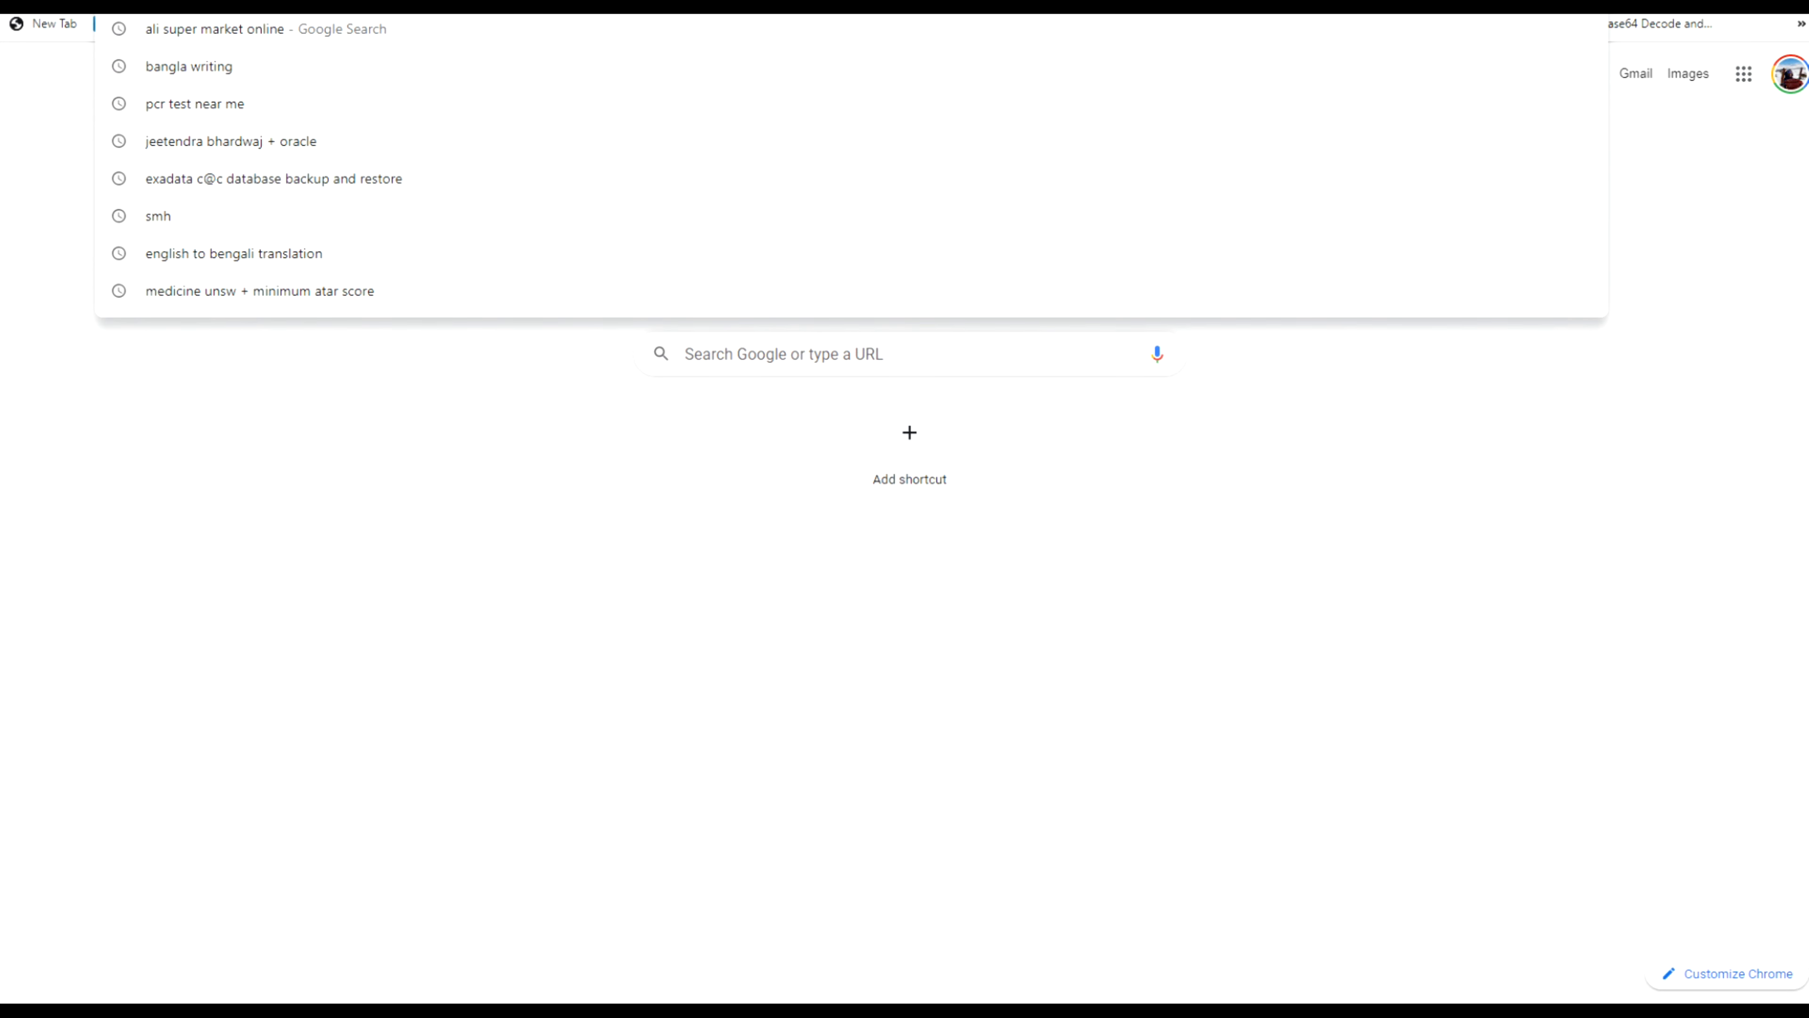
key("ctrl+v")
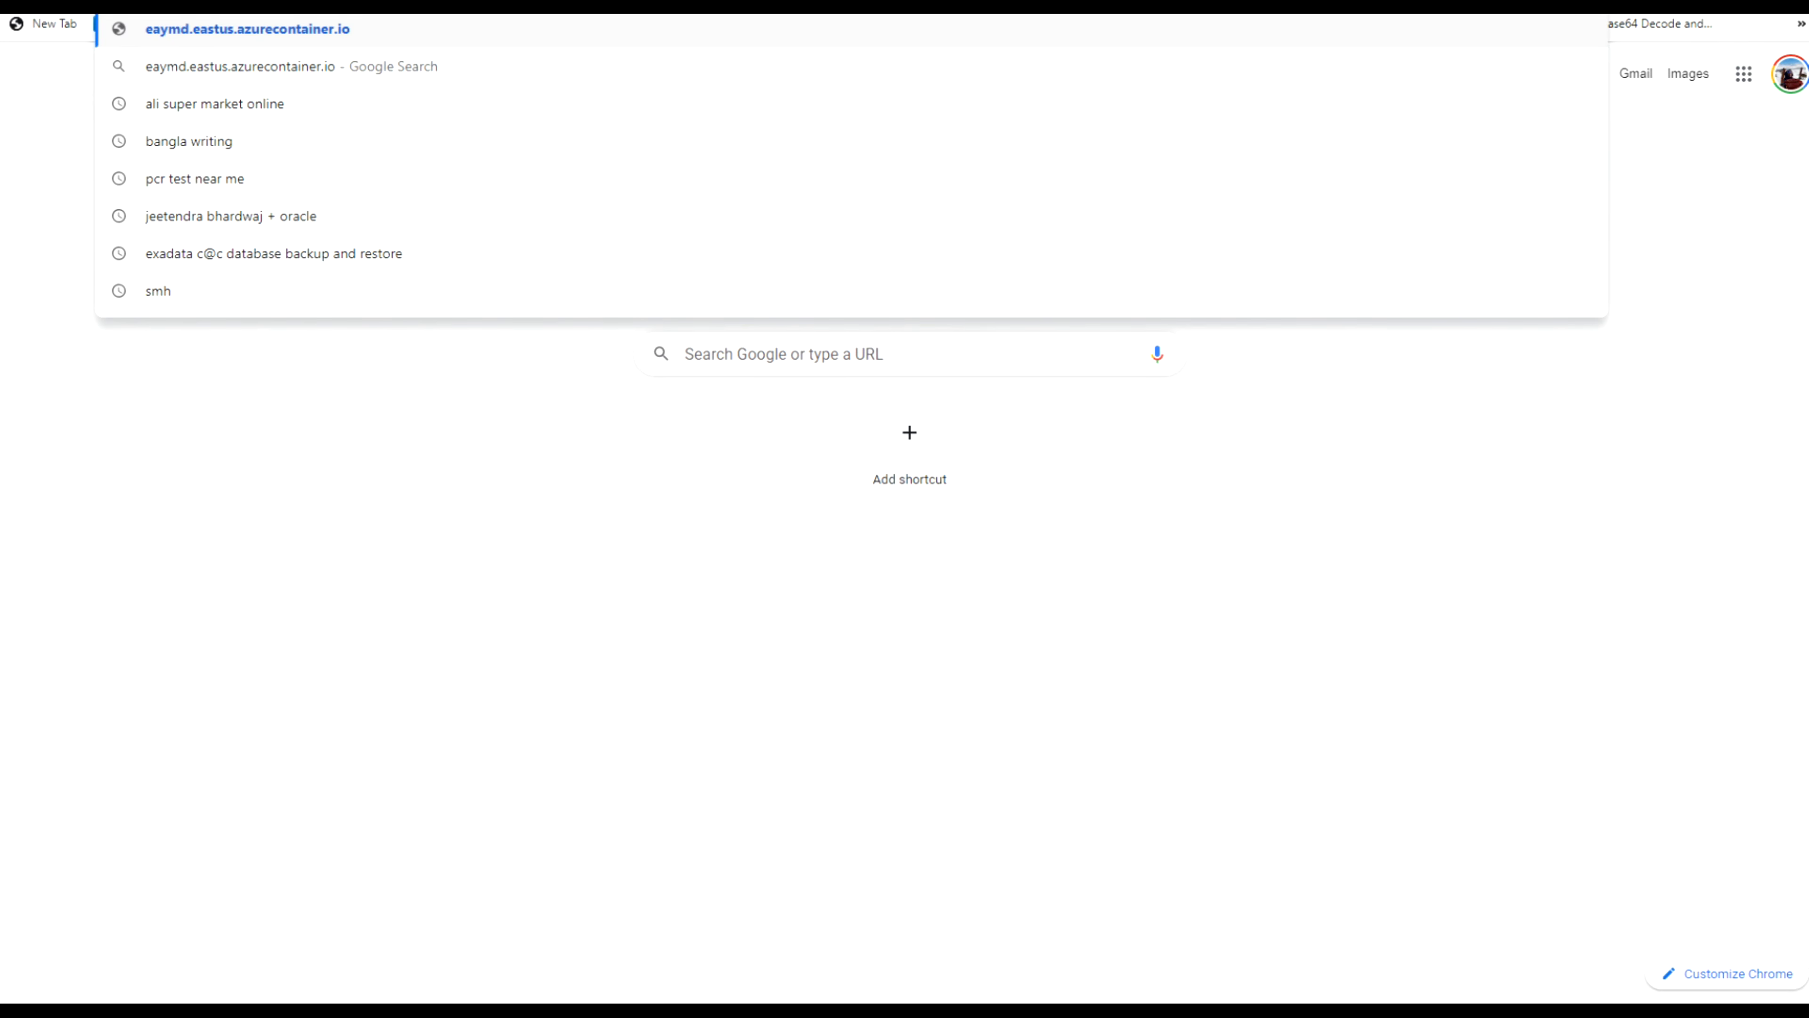
key("Return")
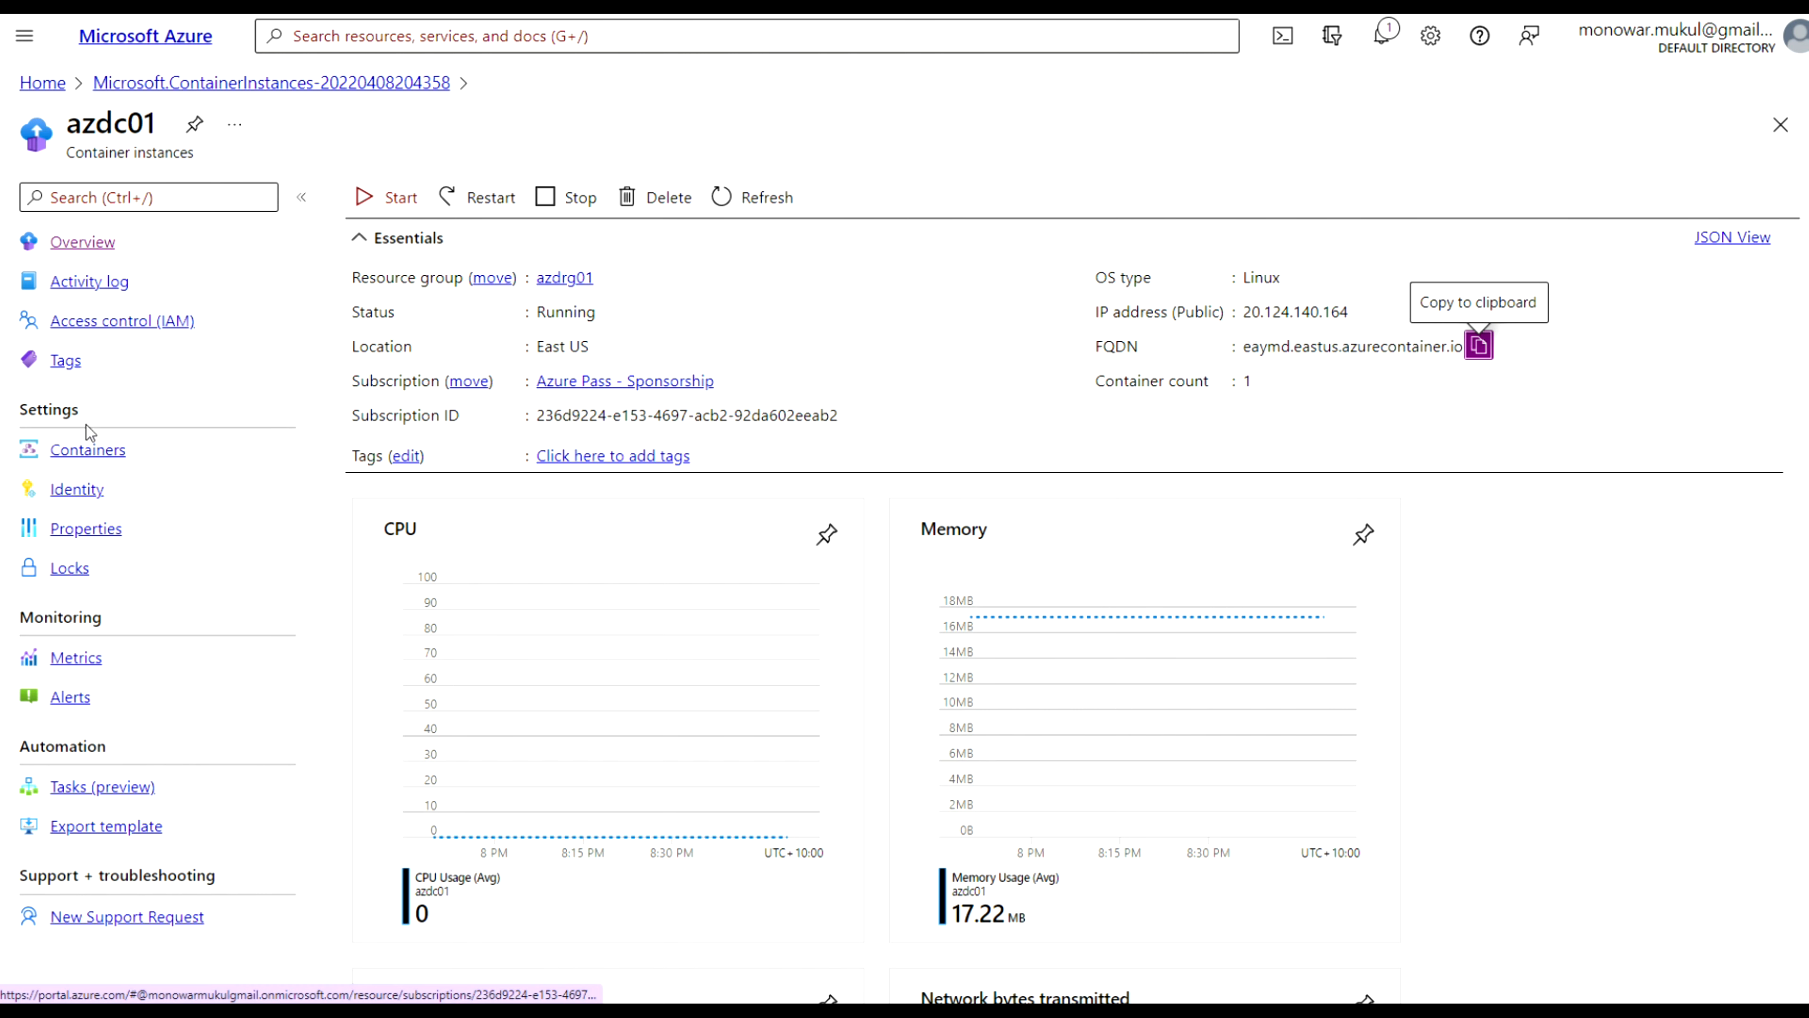
Examine the properties and logs of the azdc01 container.
left_click(88, 450)
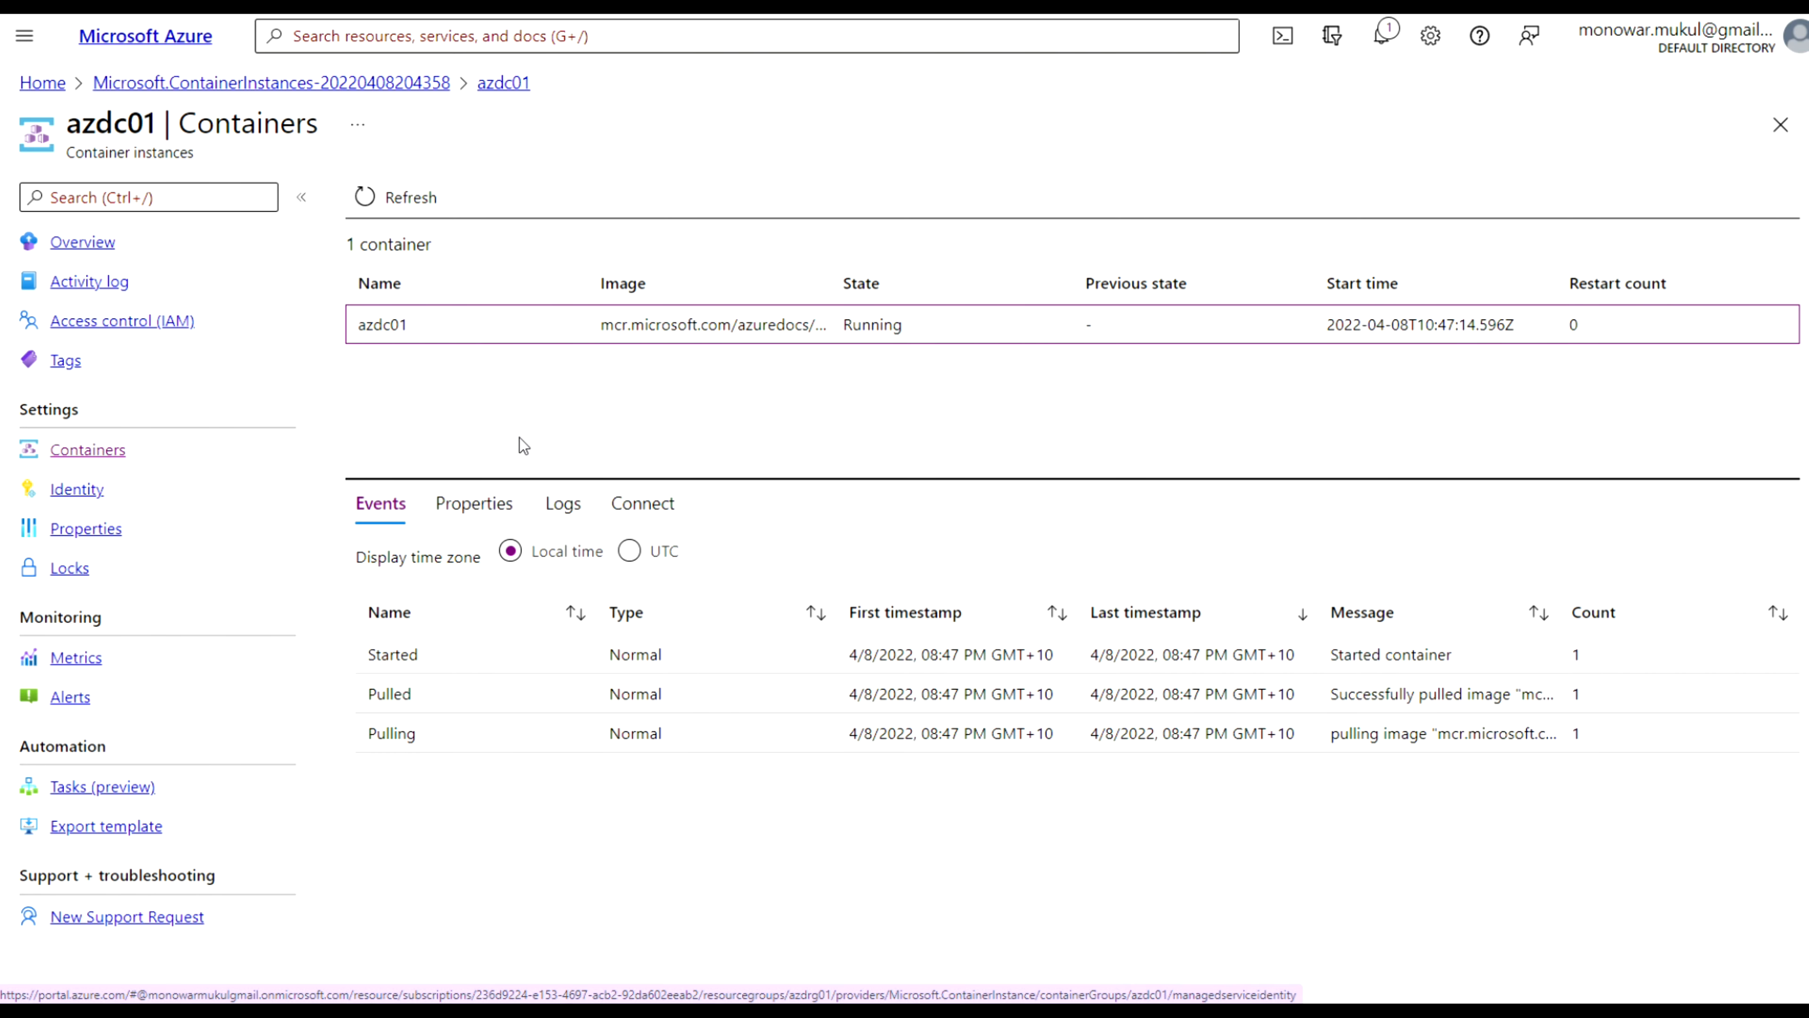
left_click(486, 510)
left_click(561, 507)
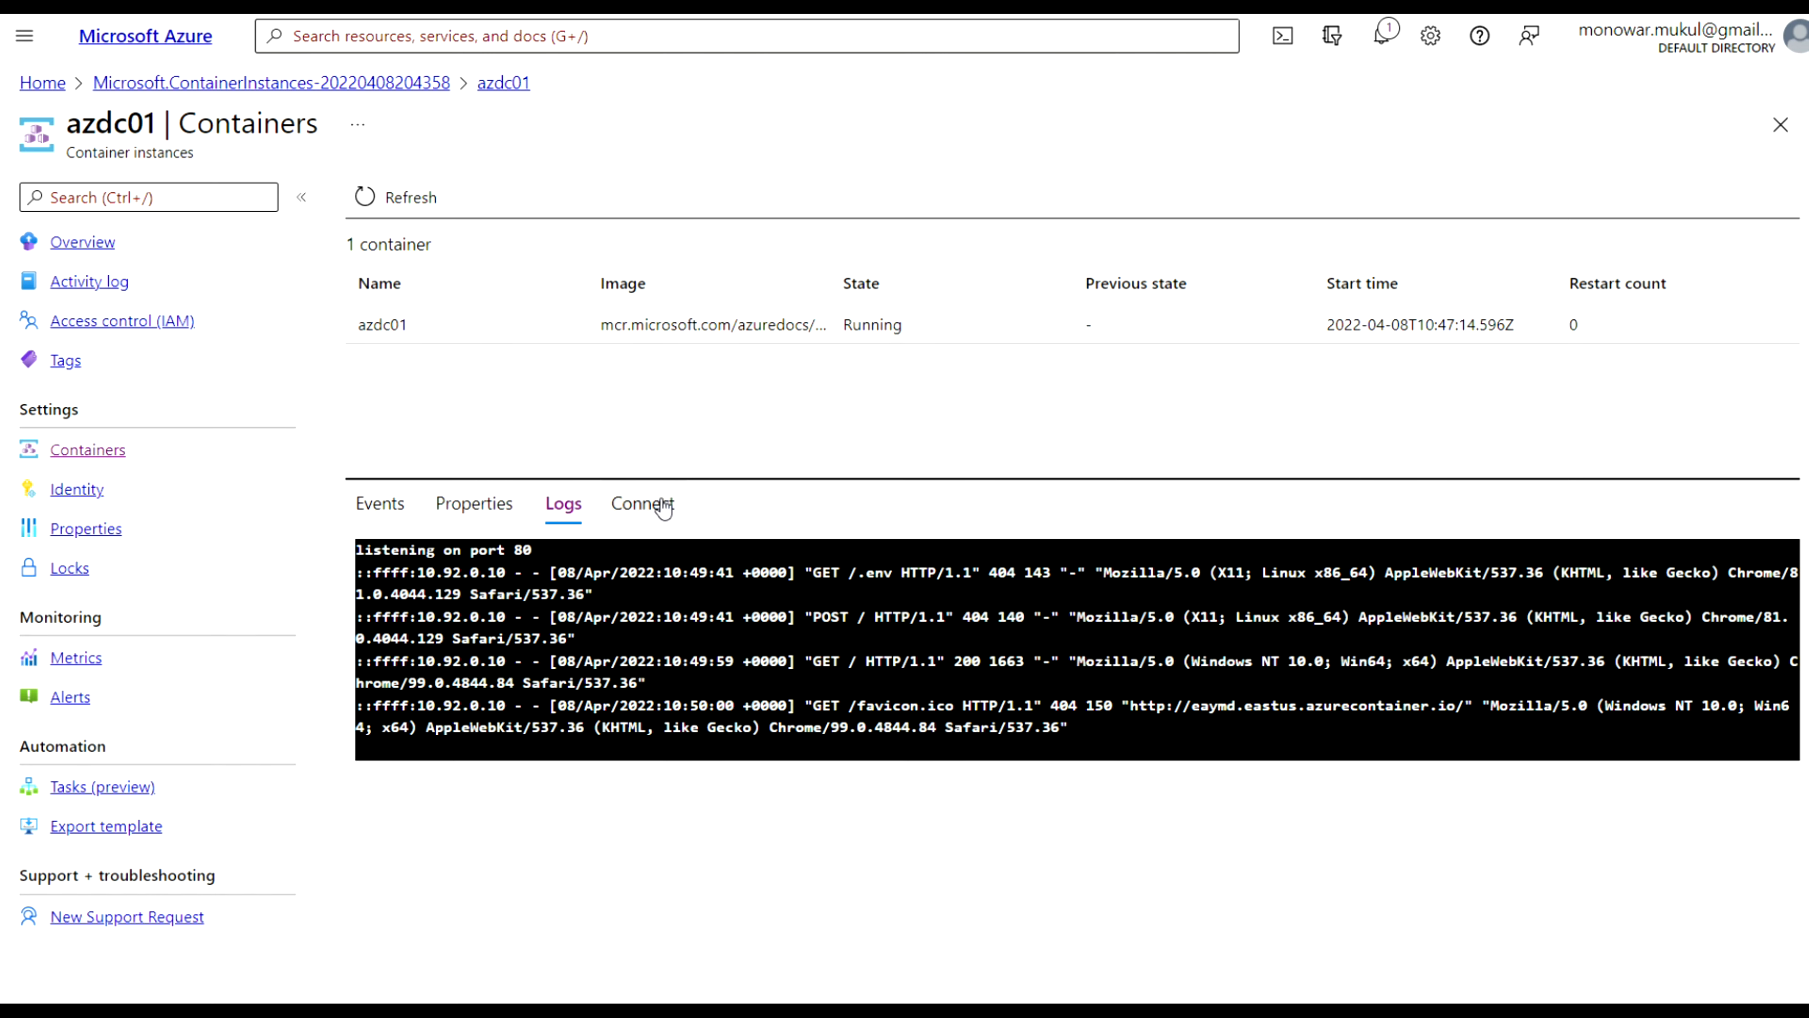
Connect to the azdc01 container's console using /bin/sh as the start-up command.
left_click(665, 508)
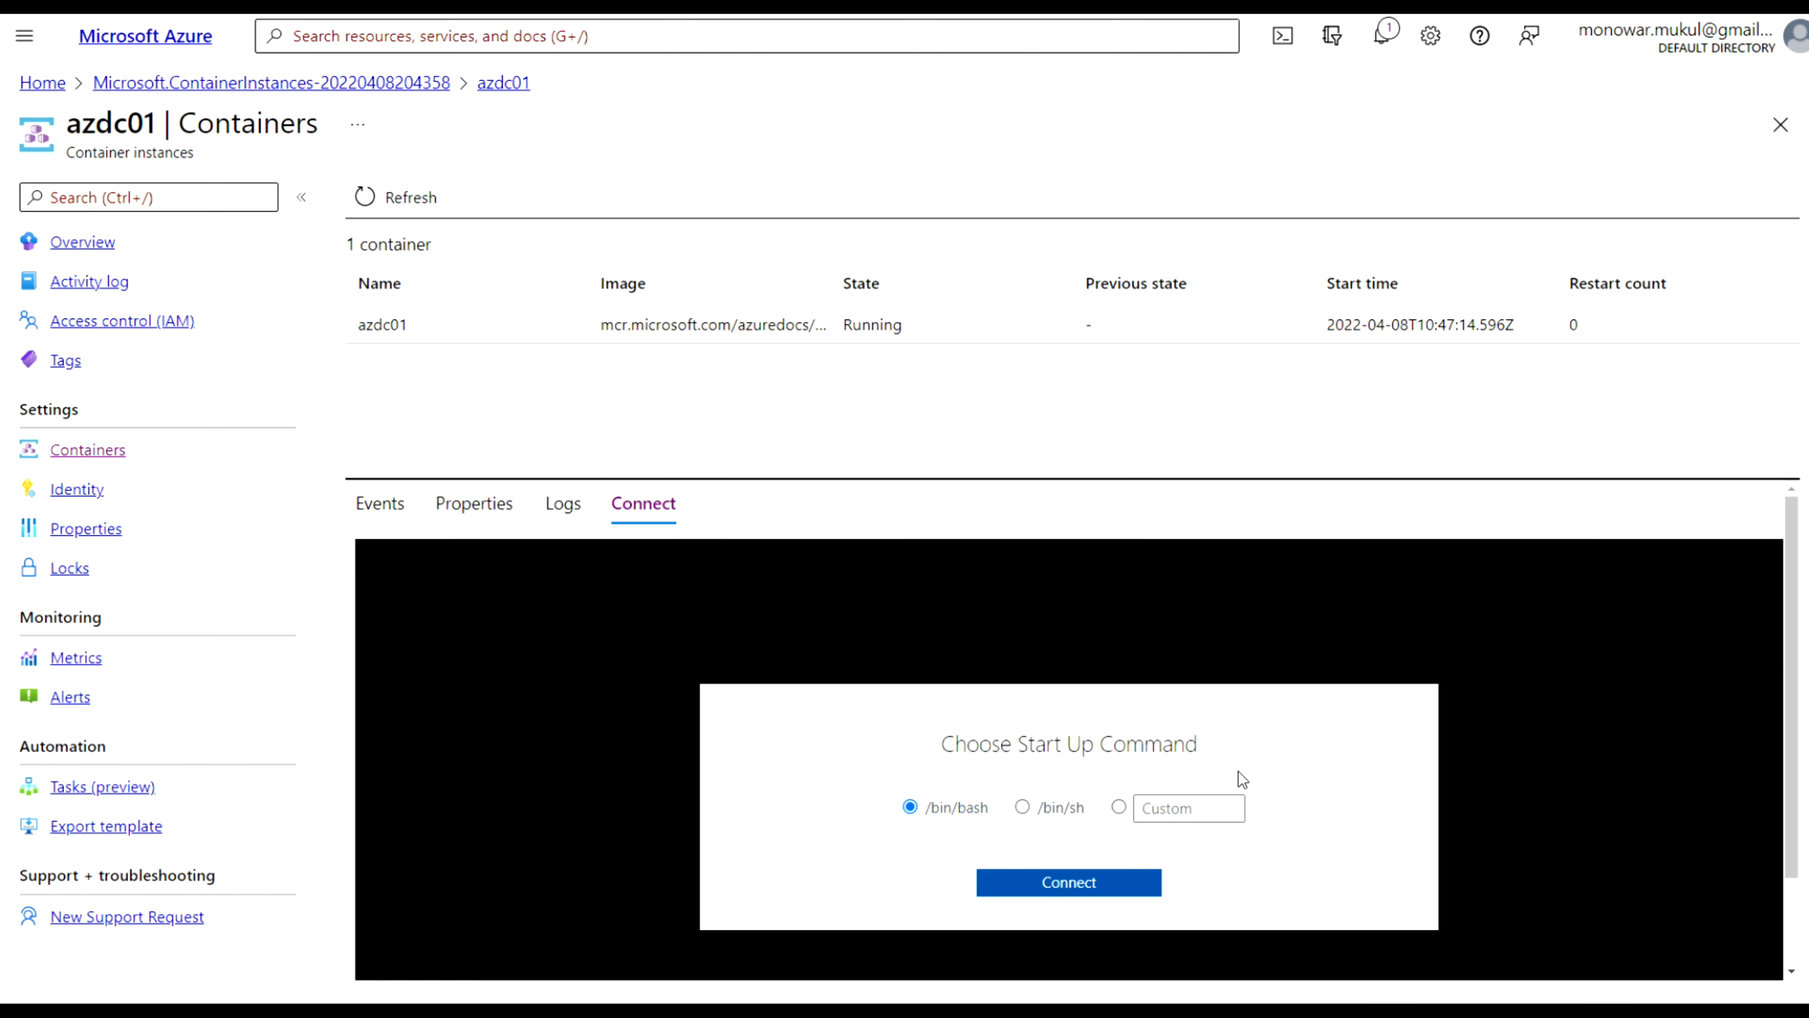
left_click(1050, 884)
left_click(1022, 806)
left_click(1072, 888)
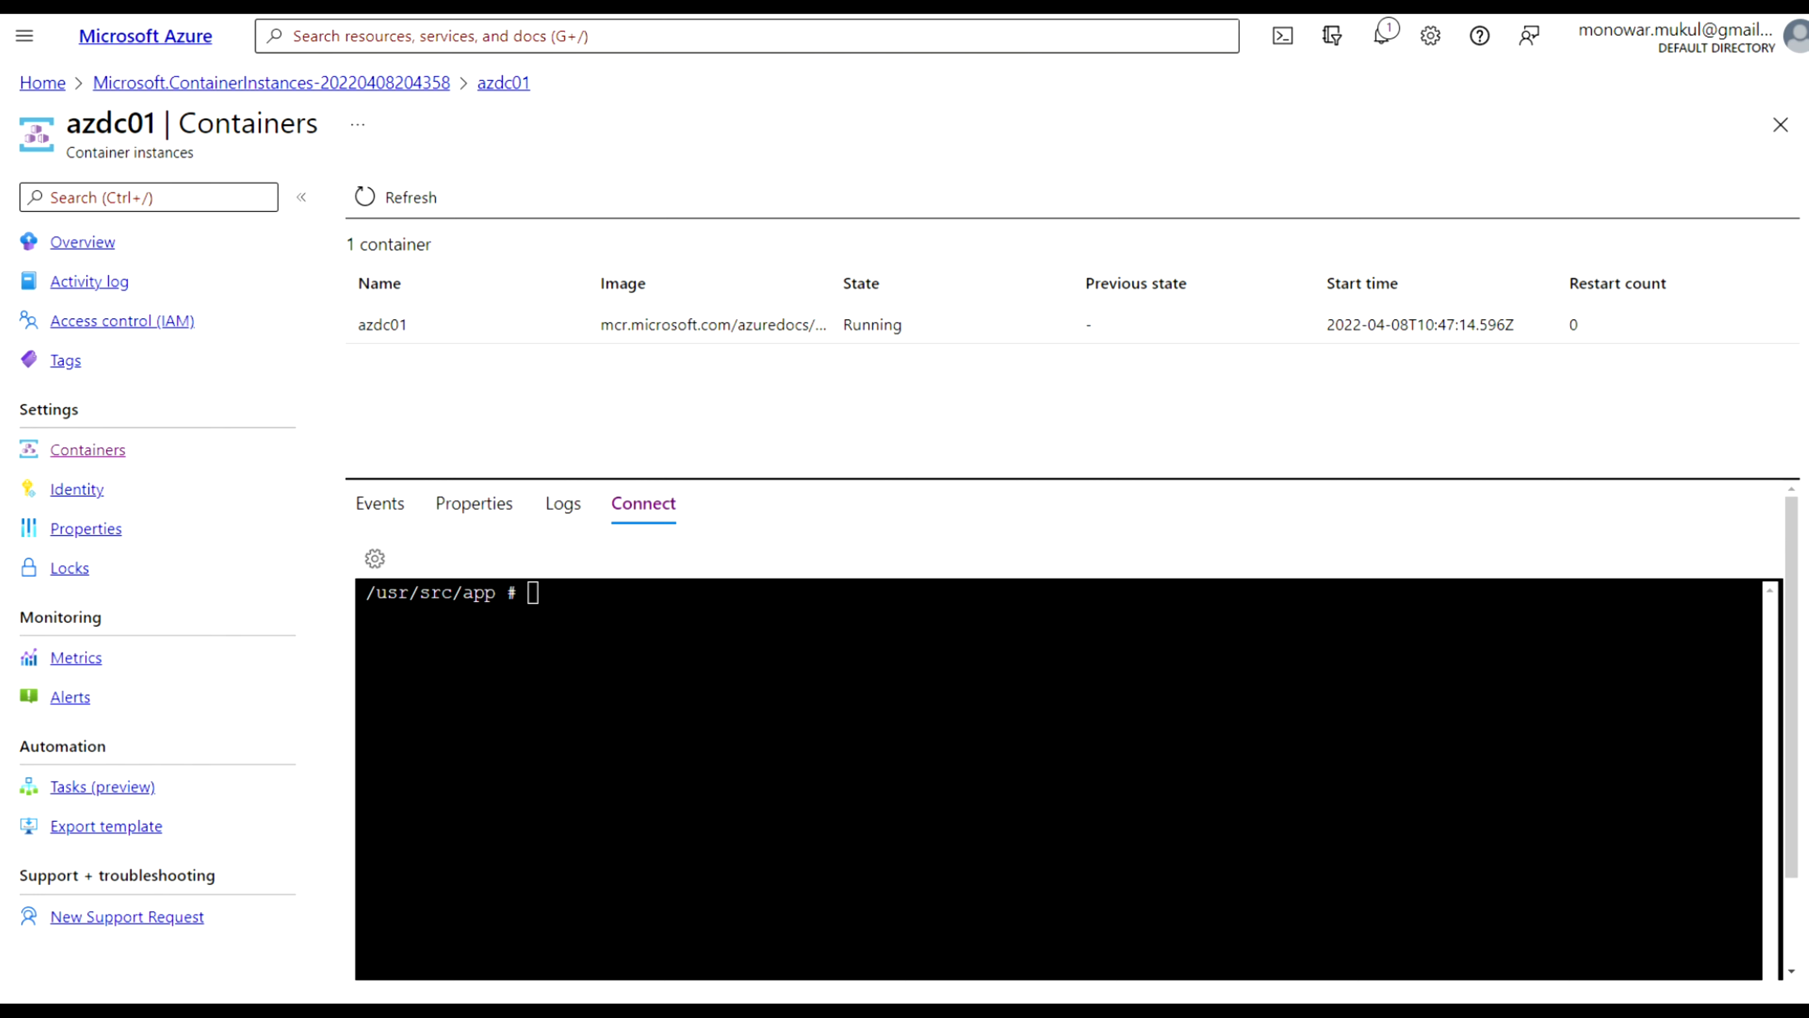
Leave the console and review the azdc01 container's logs again.
left_click(562, 505)
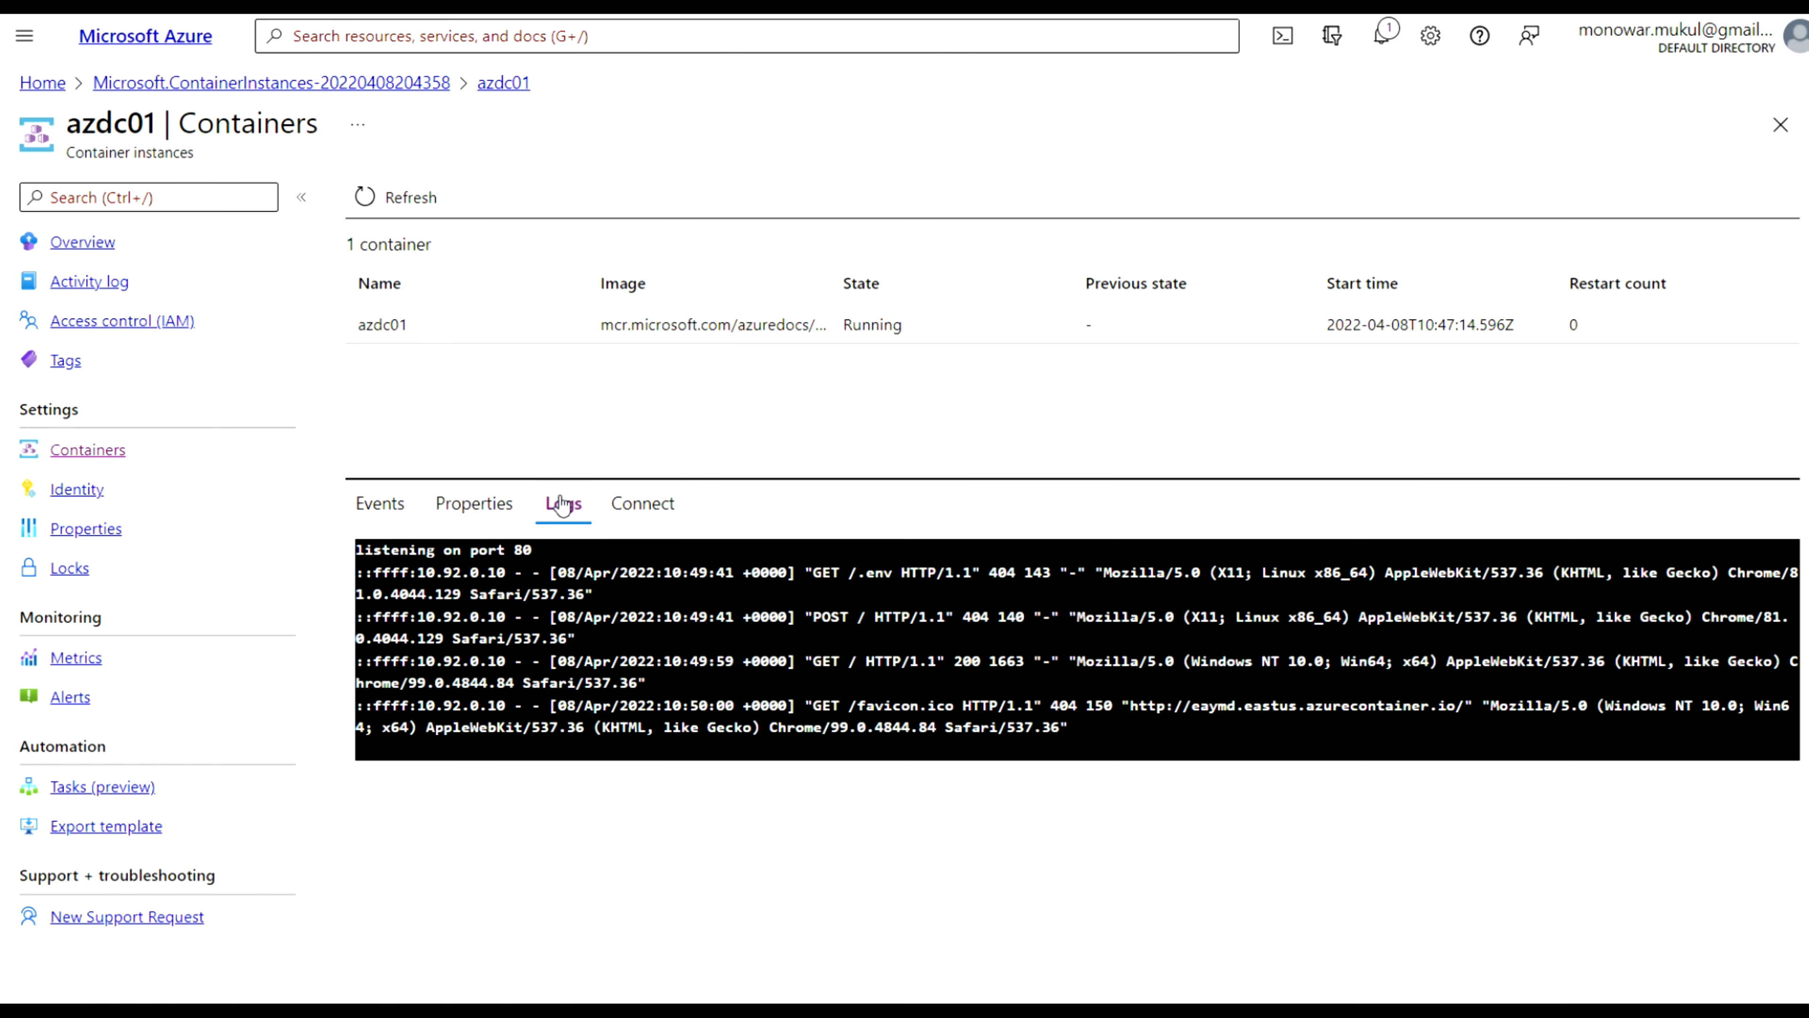
left_click(636, 513)
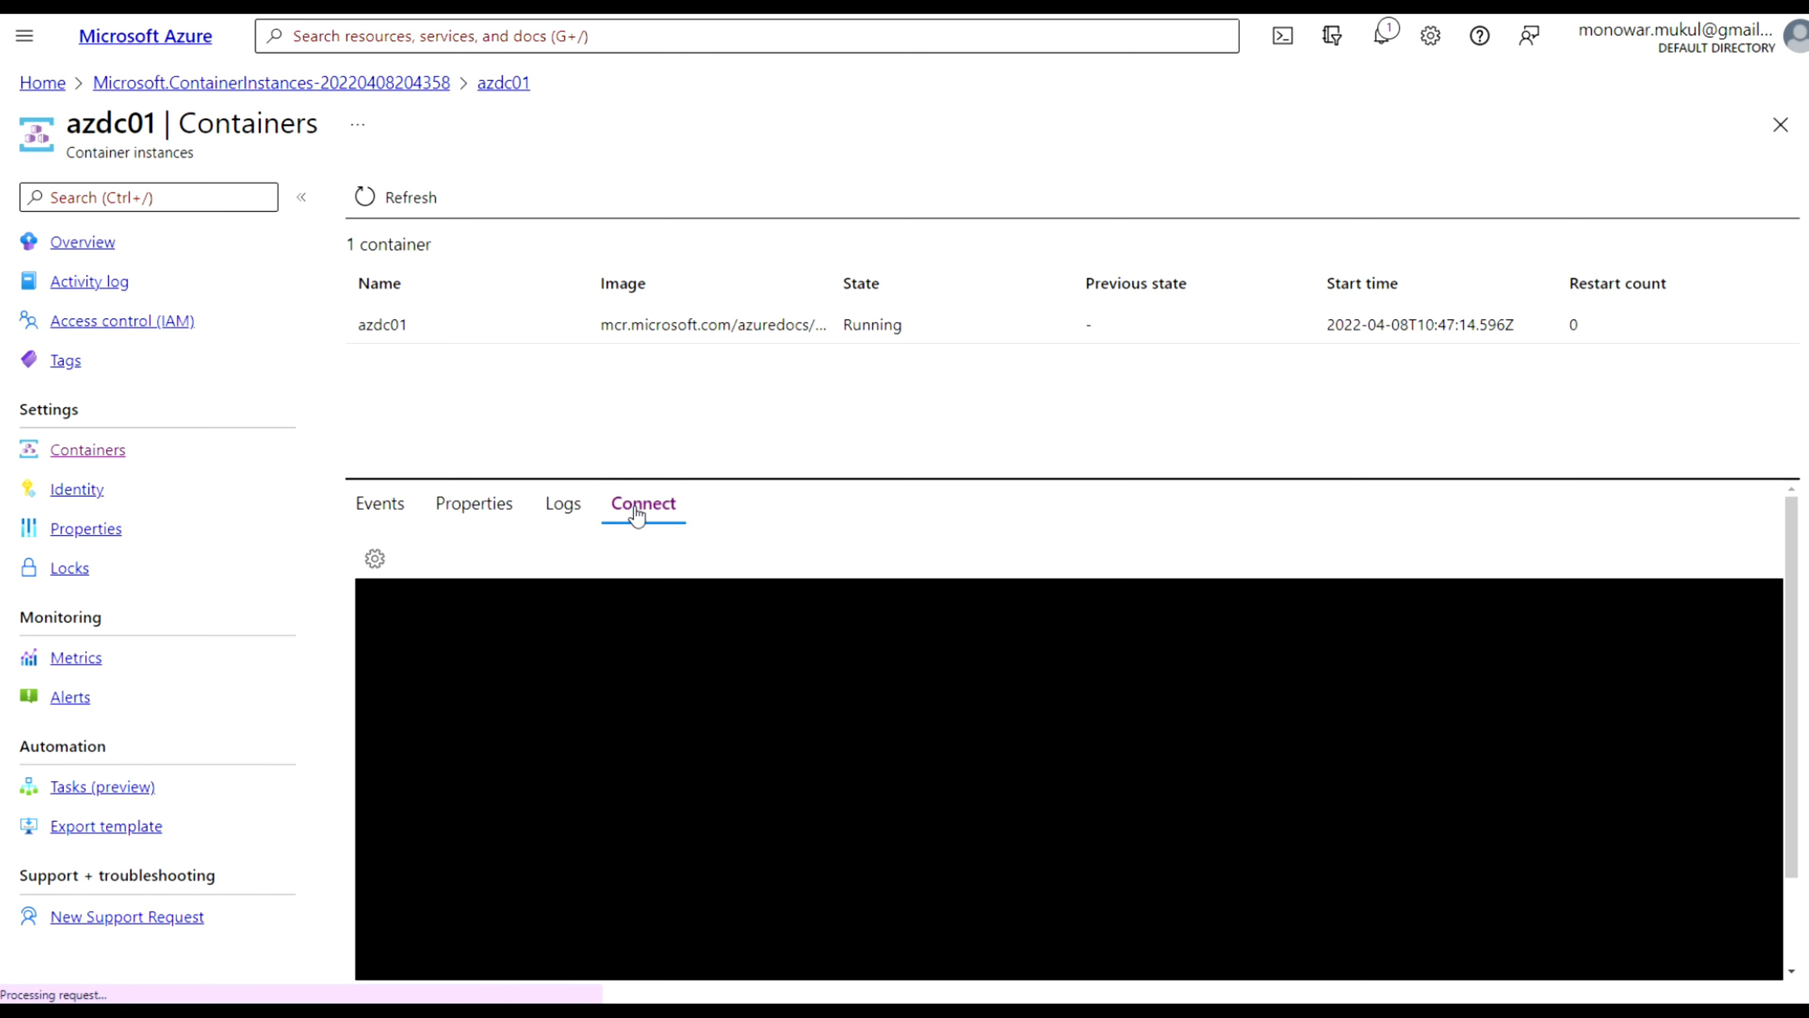
left_click(549, 509)
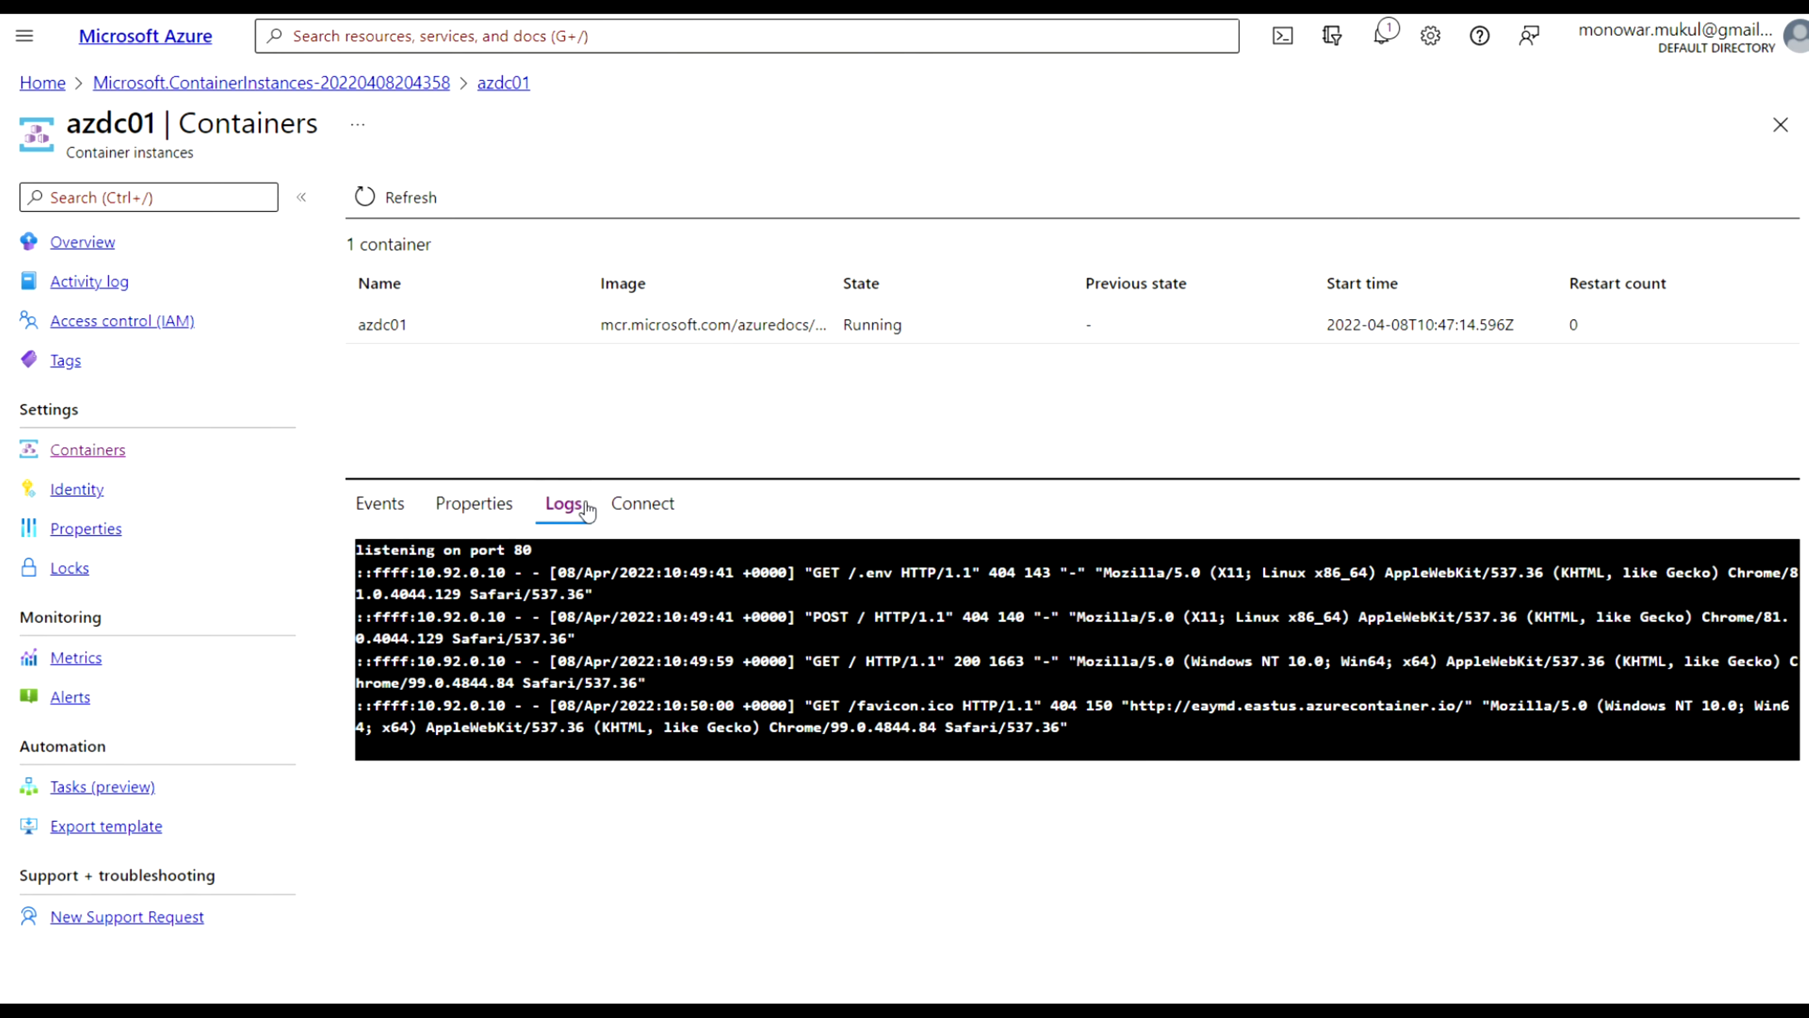
Reconnect to the azdc01 container's console with /bin/sh and run df -h to list its file system disk usage.
left_click(644, 505)
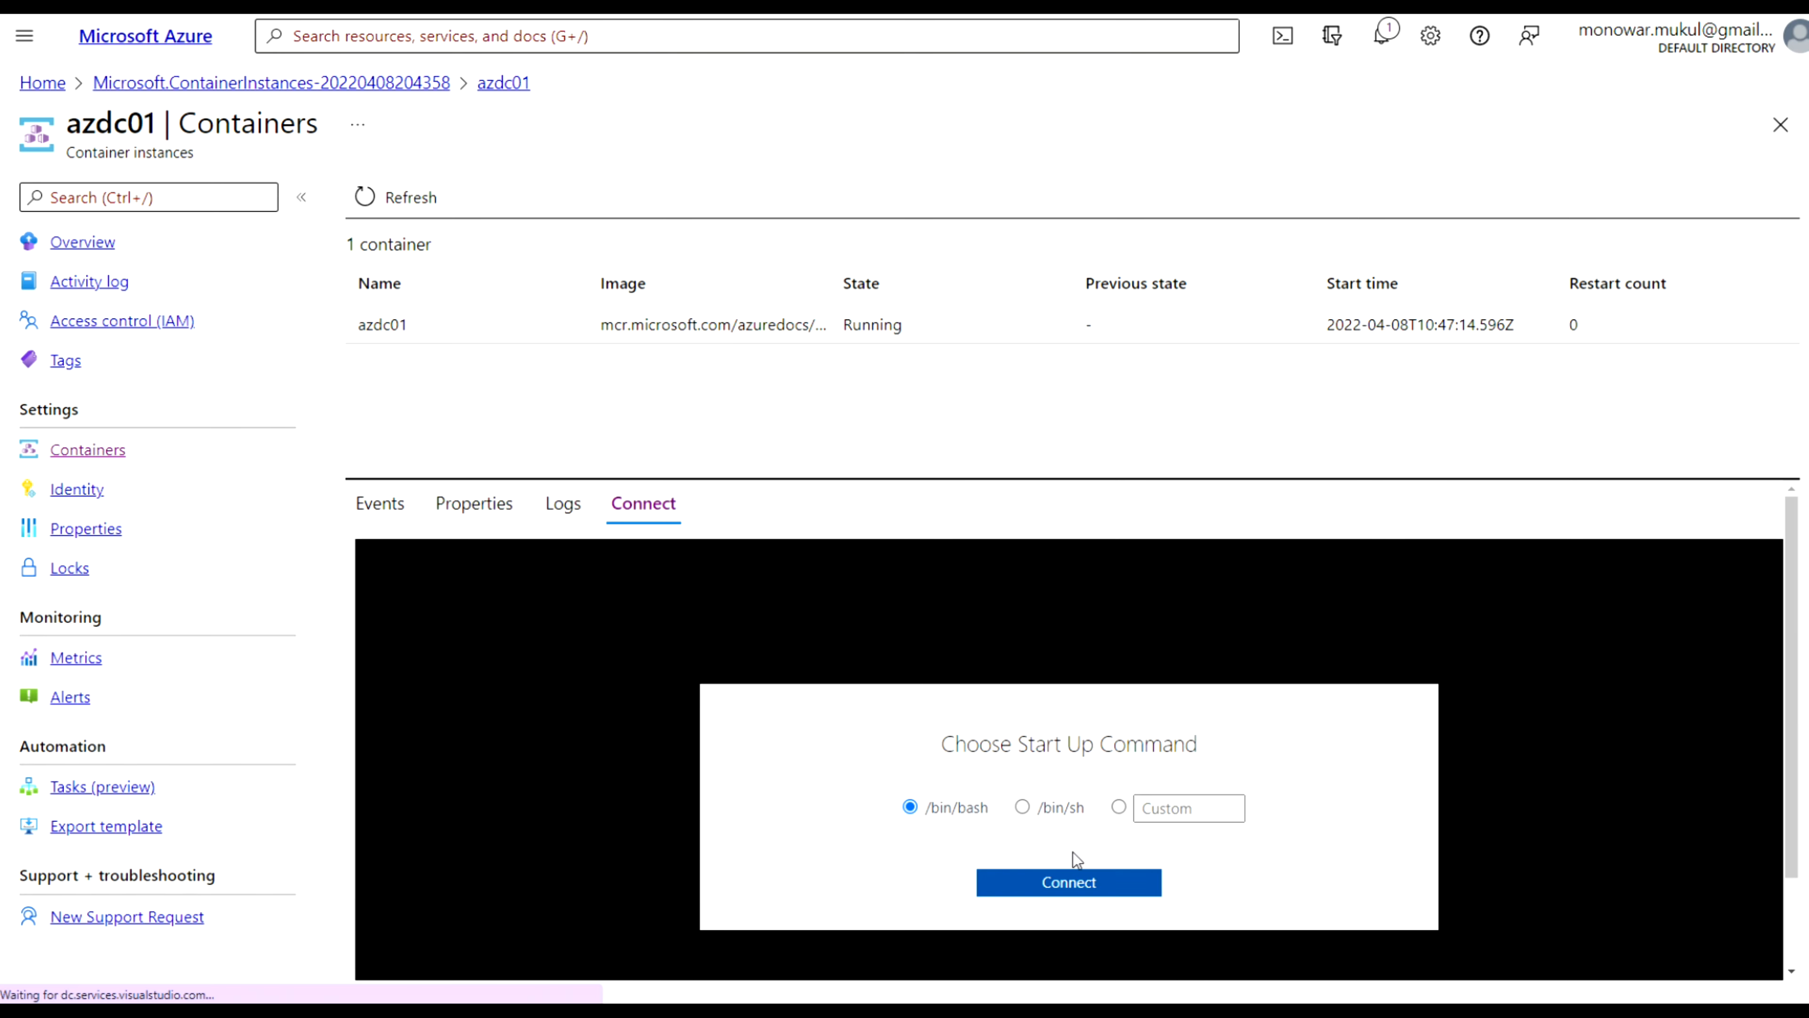
right_click(1022, 806)
left_click(1023, 807)
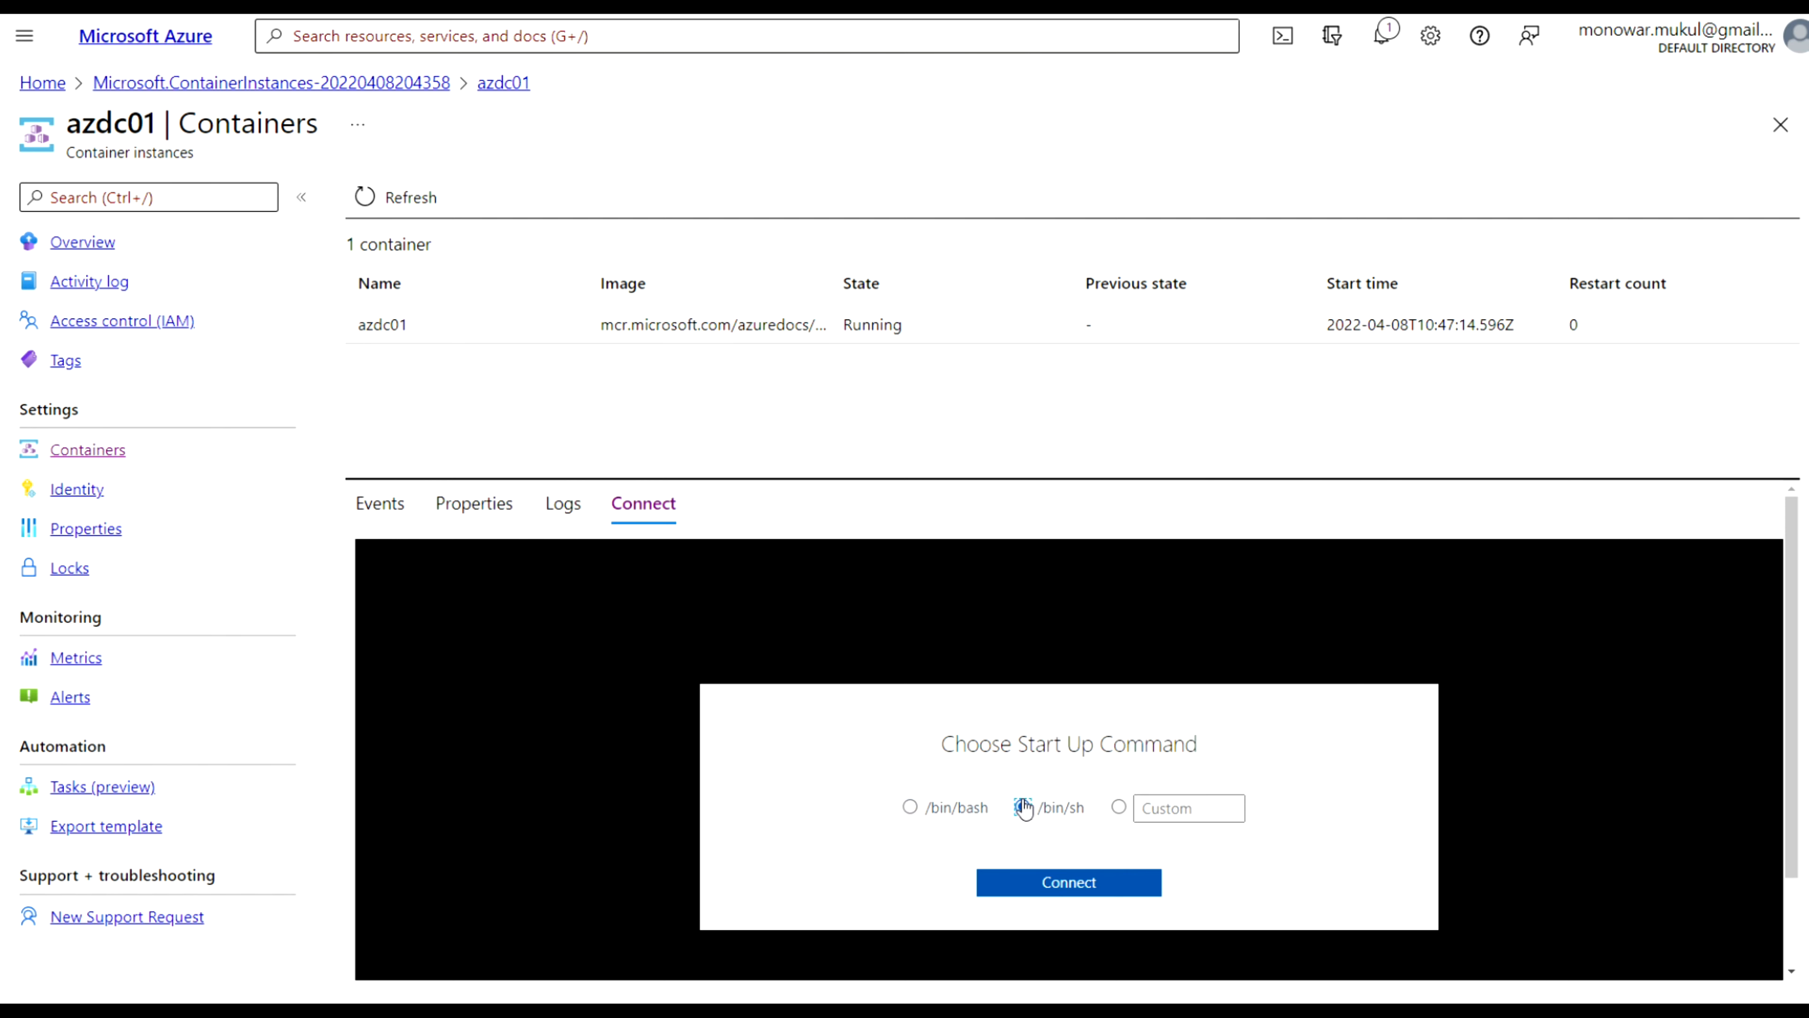
left_click(1076, 883)
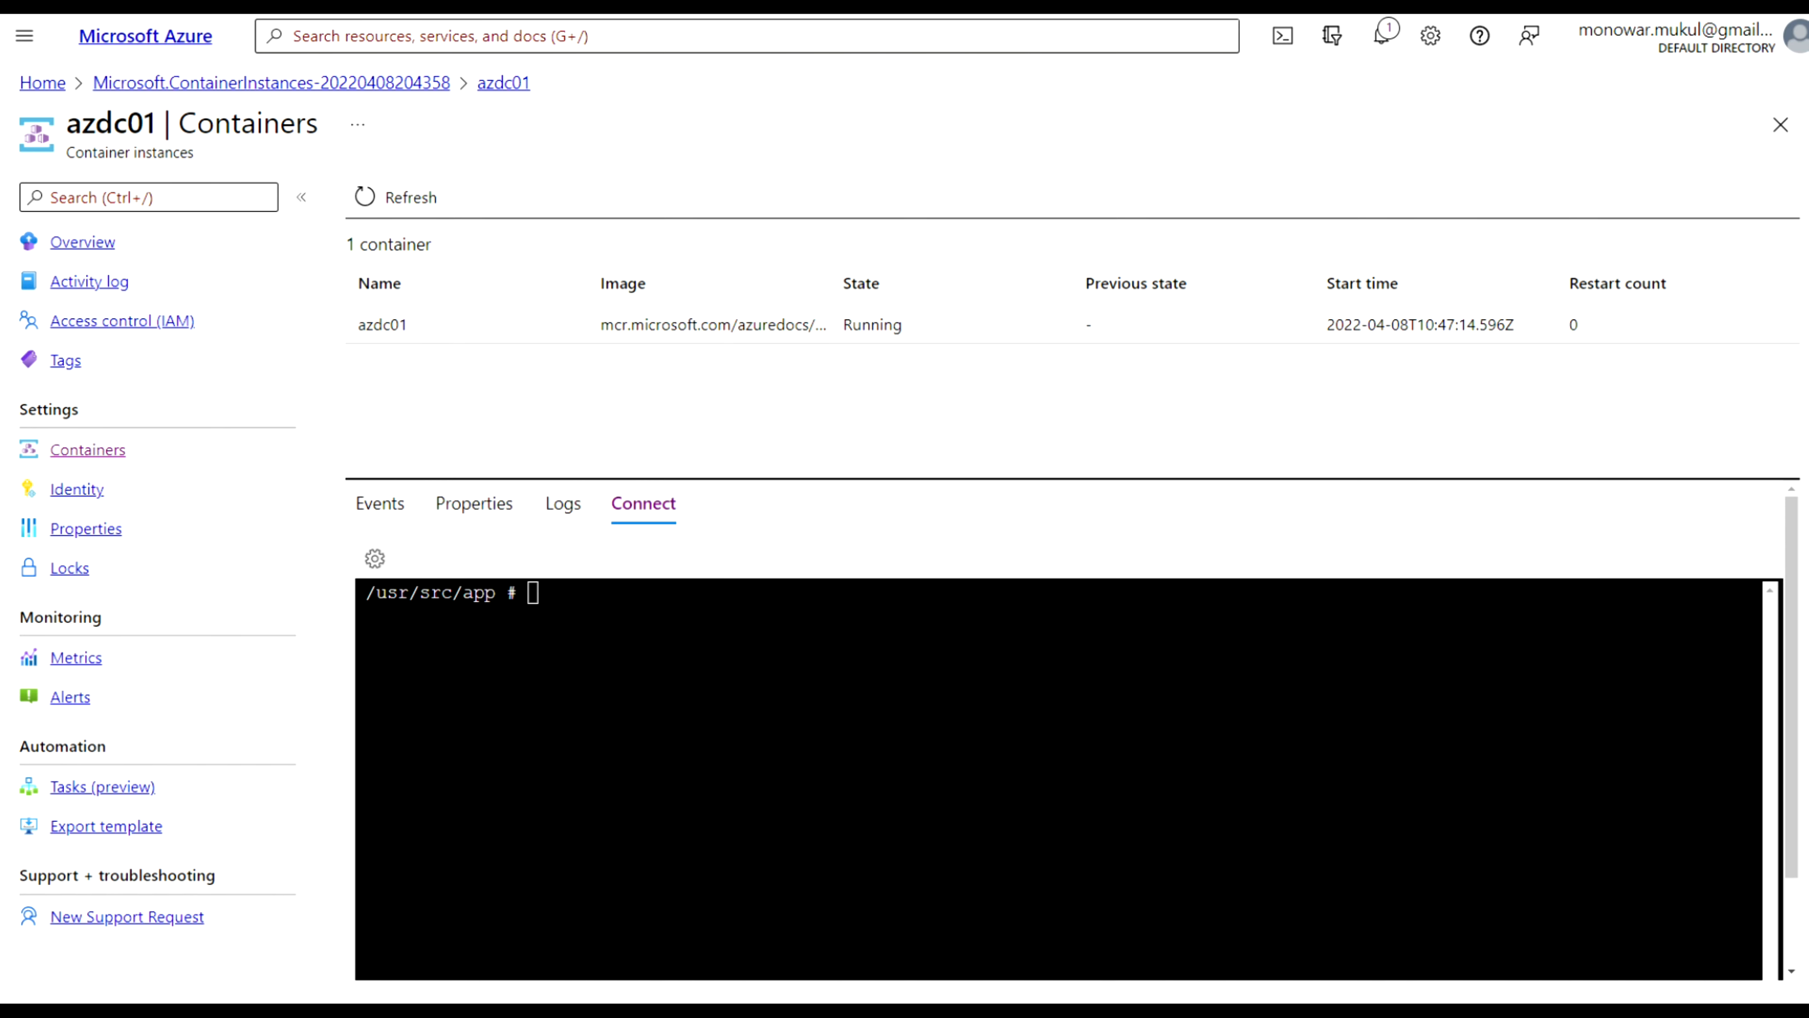
type("df -h")
key("Return")
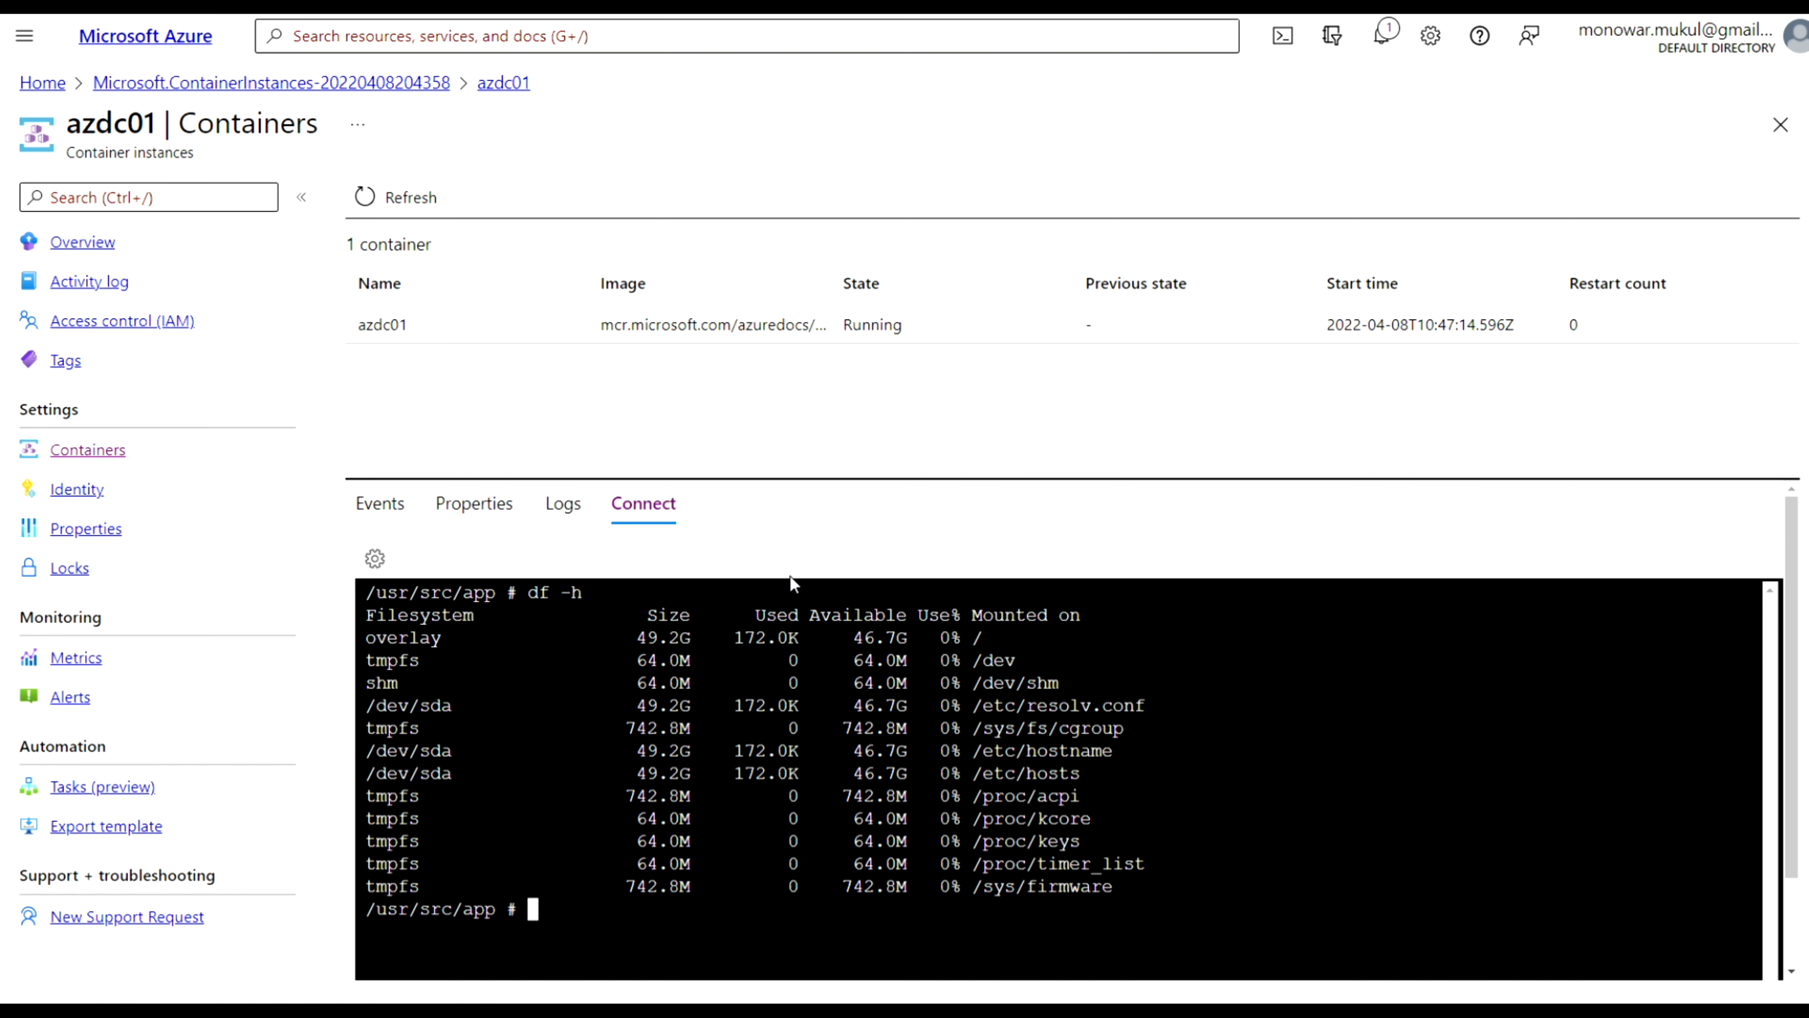
Examine the azdc01 container's properties and its event list.
left_click(474, 508)
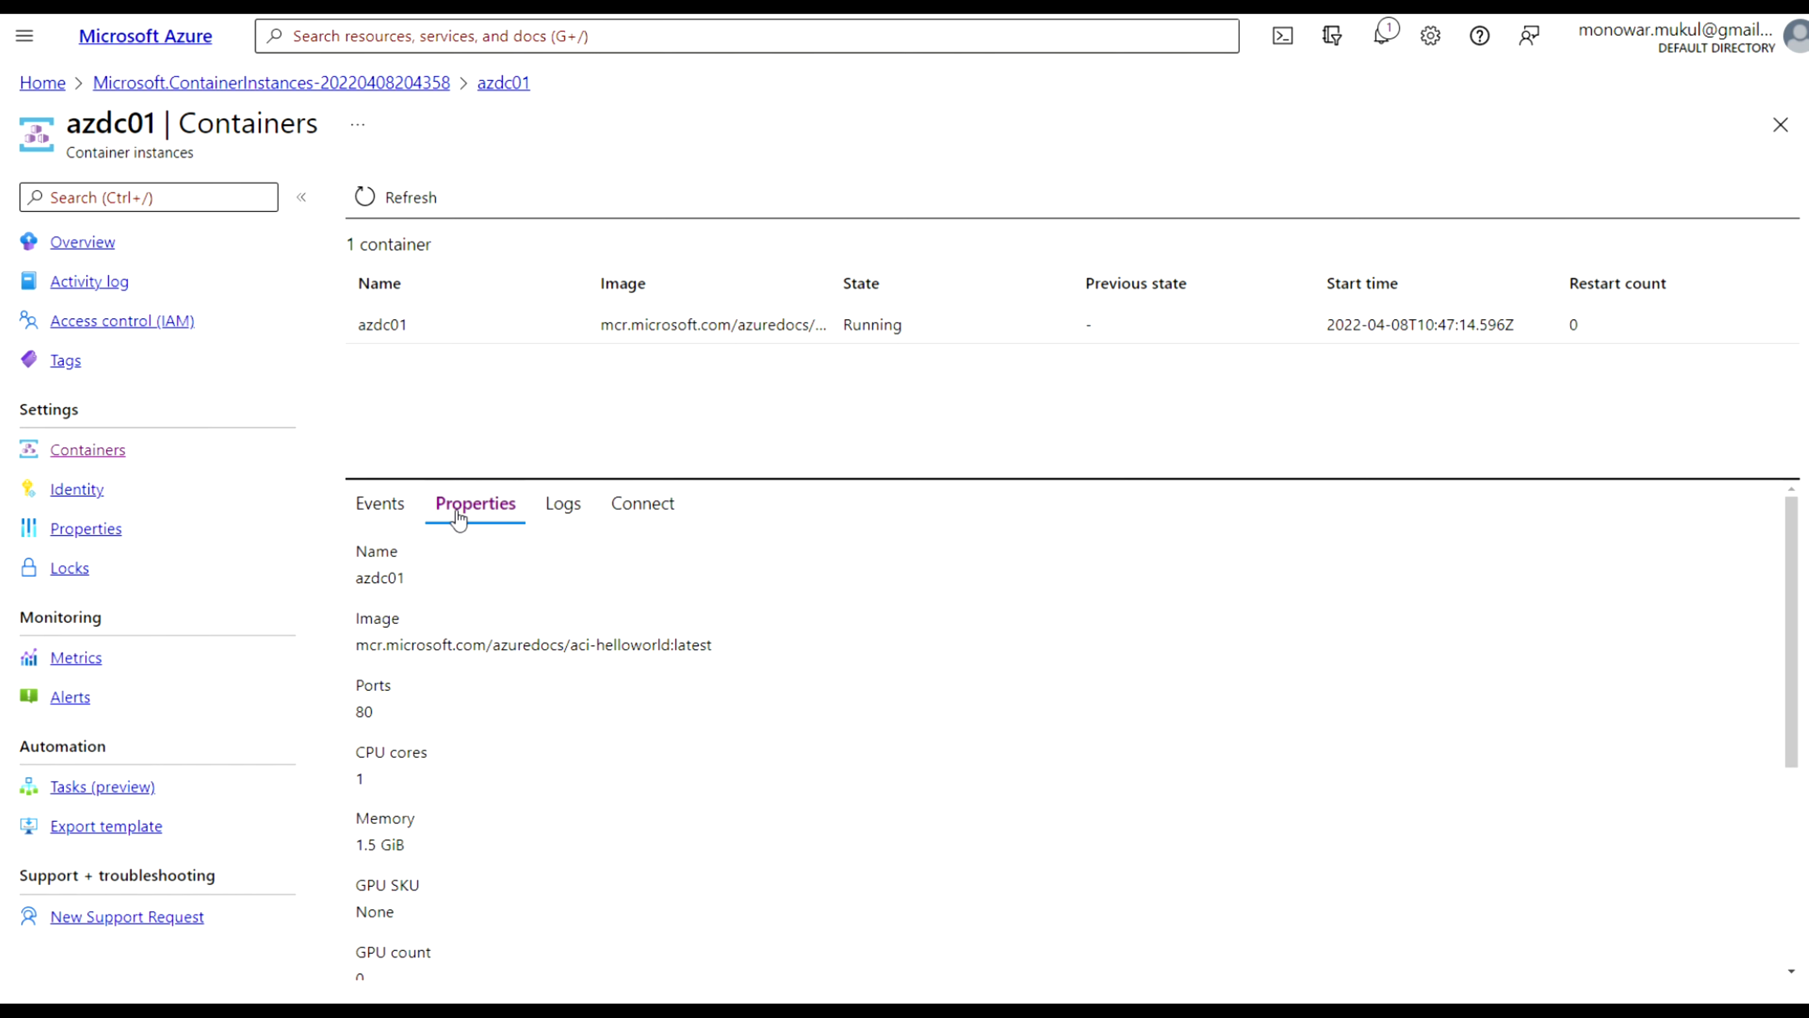
left_click(391, 518)
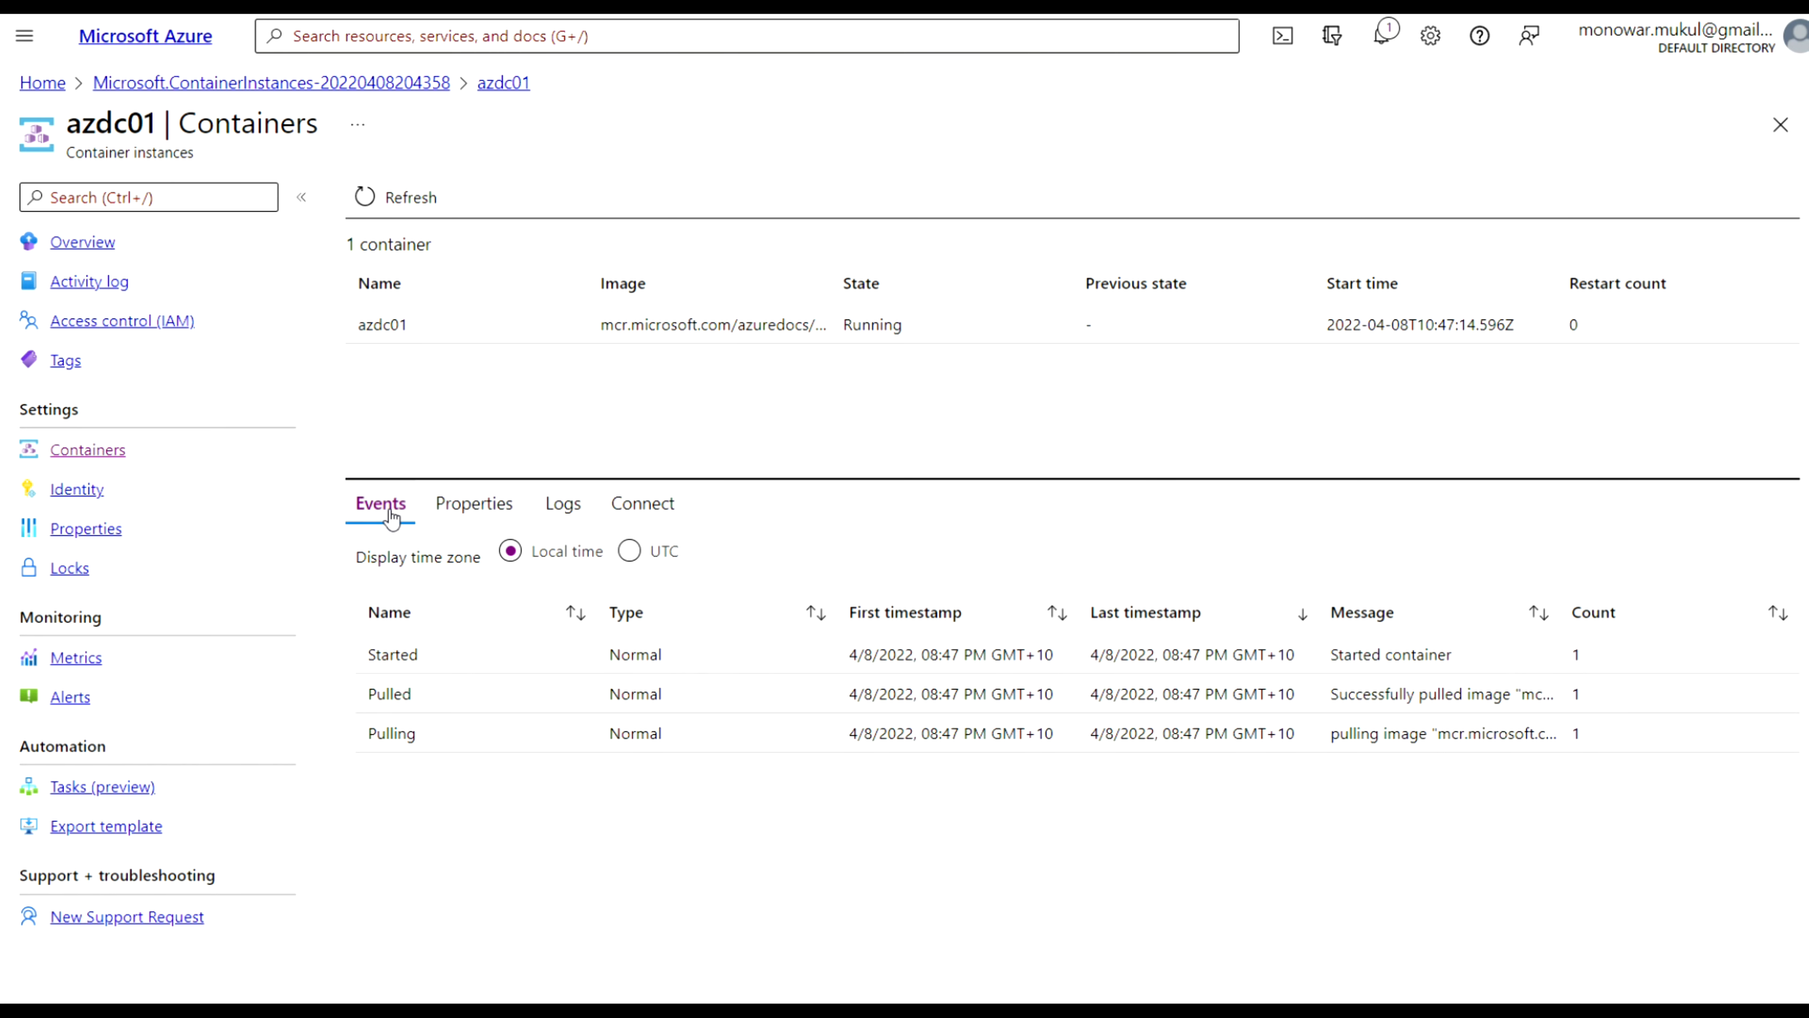